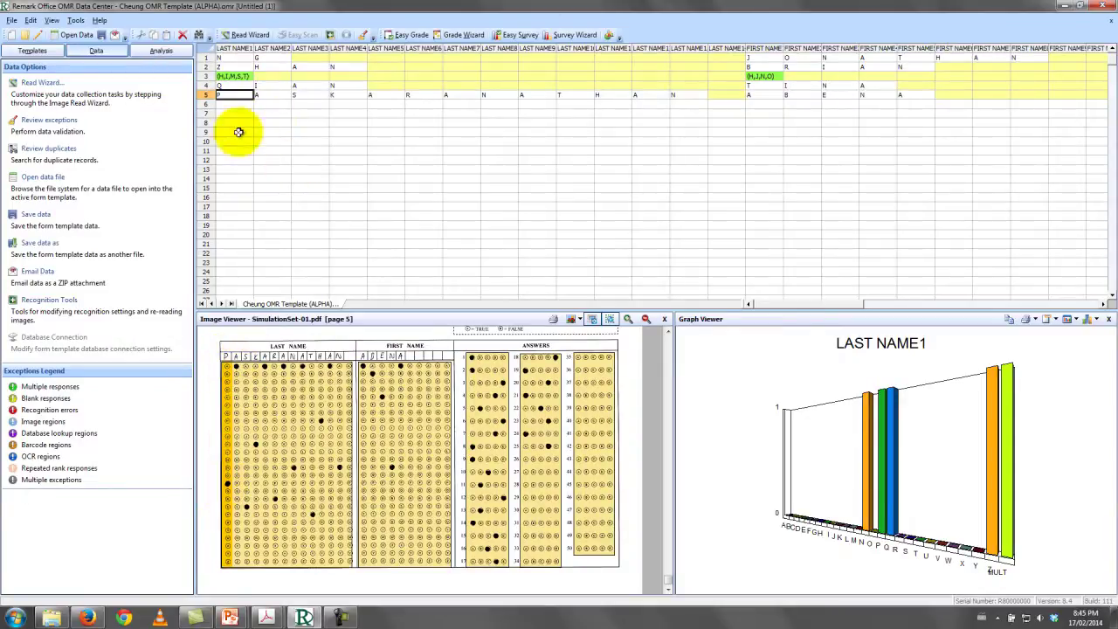
Examine the multiple-response exceptions in record 3, LAST NAME1 and Answer20, including the Answer20 choices, against the scanned sheet.
click(232, 76)
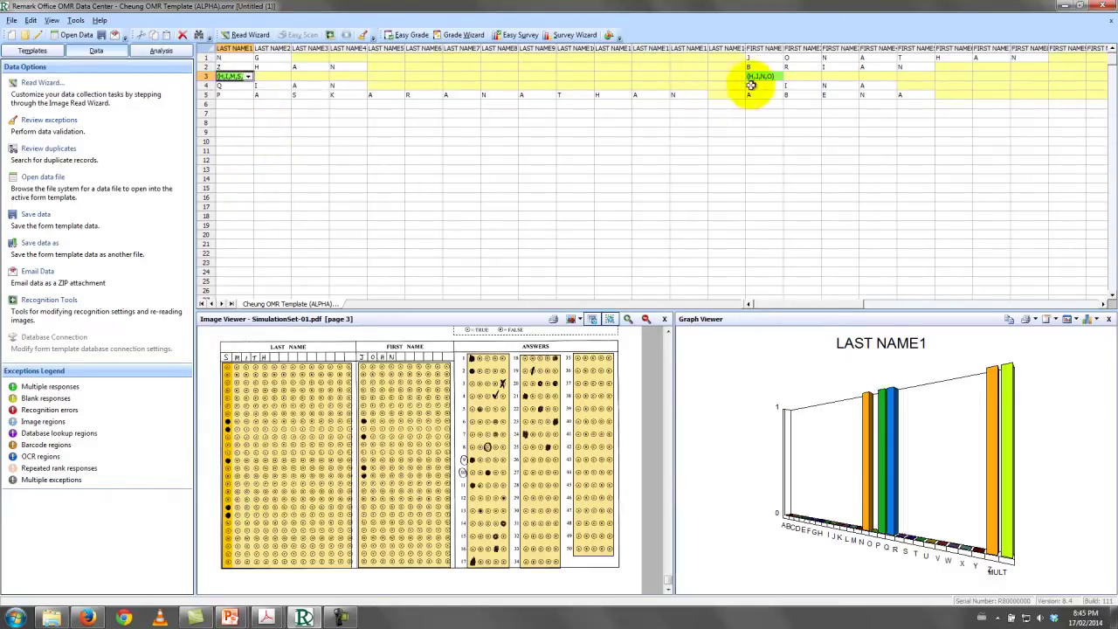
drag(821, 306, 934, 302)
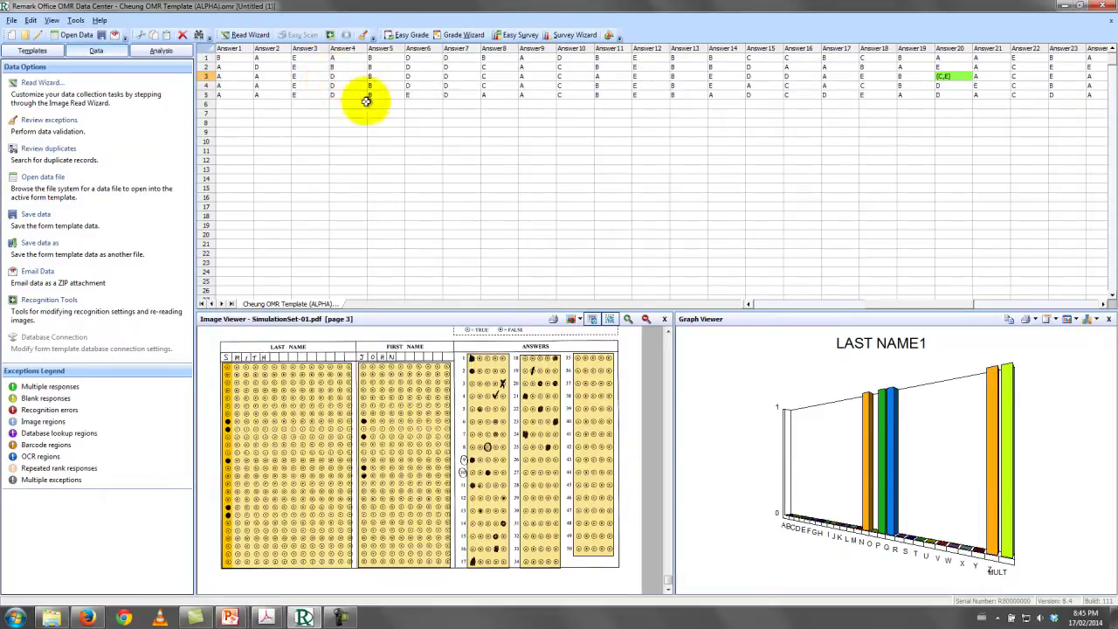
click(948, 77)
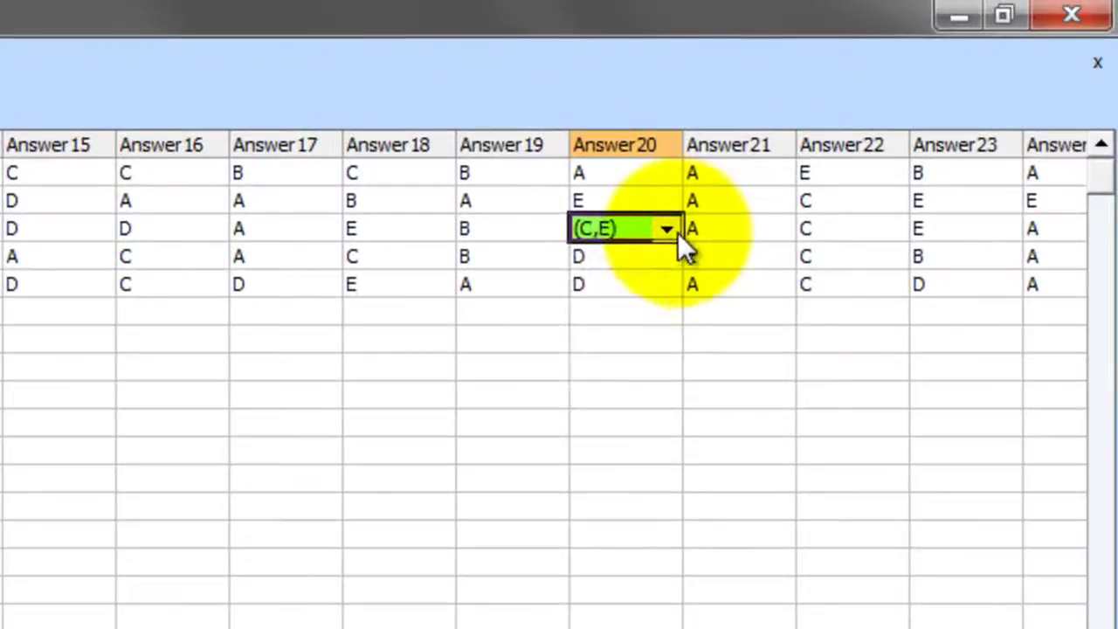
click(968, 77)
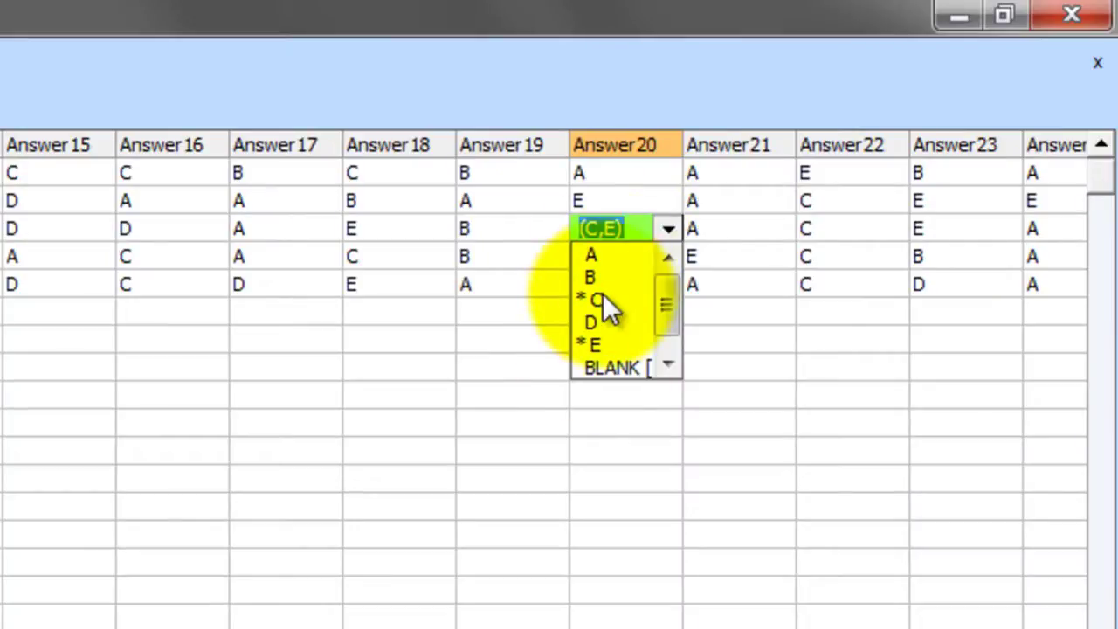
click(622, 87)
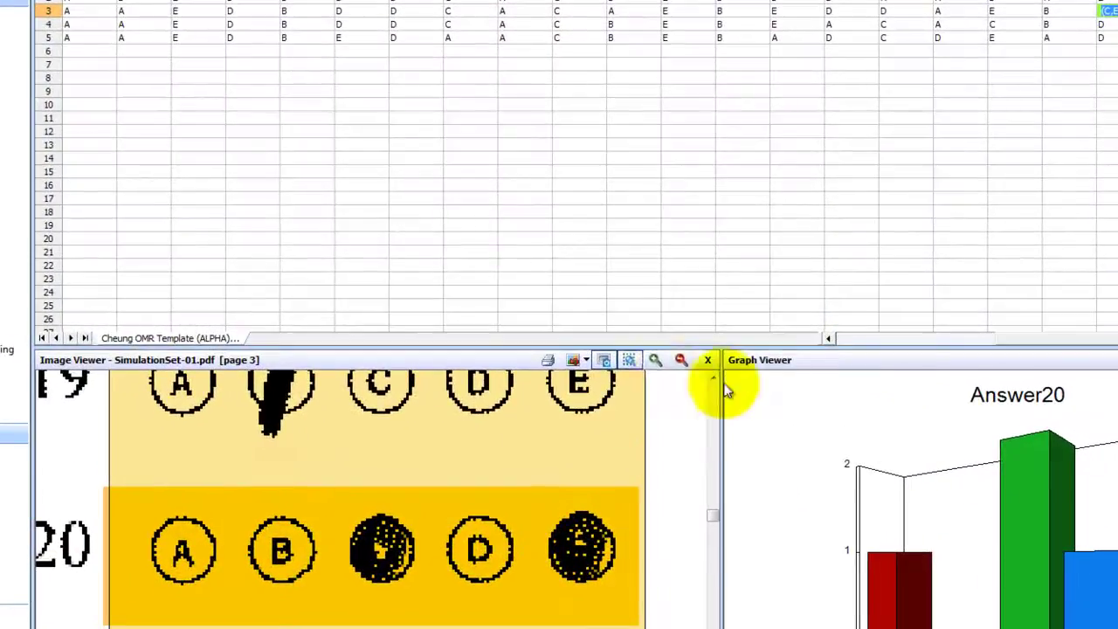
click(680, 360)
click(679, 361)
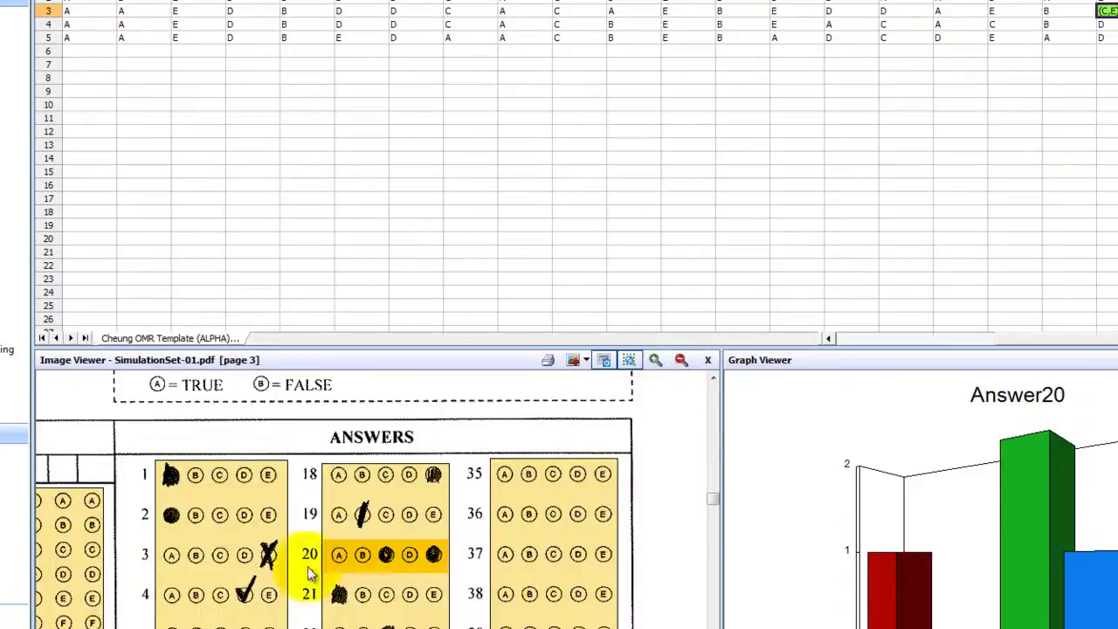
Compare record 3's responses from Answer3 through Answer11 with the corresponding marks on the scanned sheet.
key(Home)
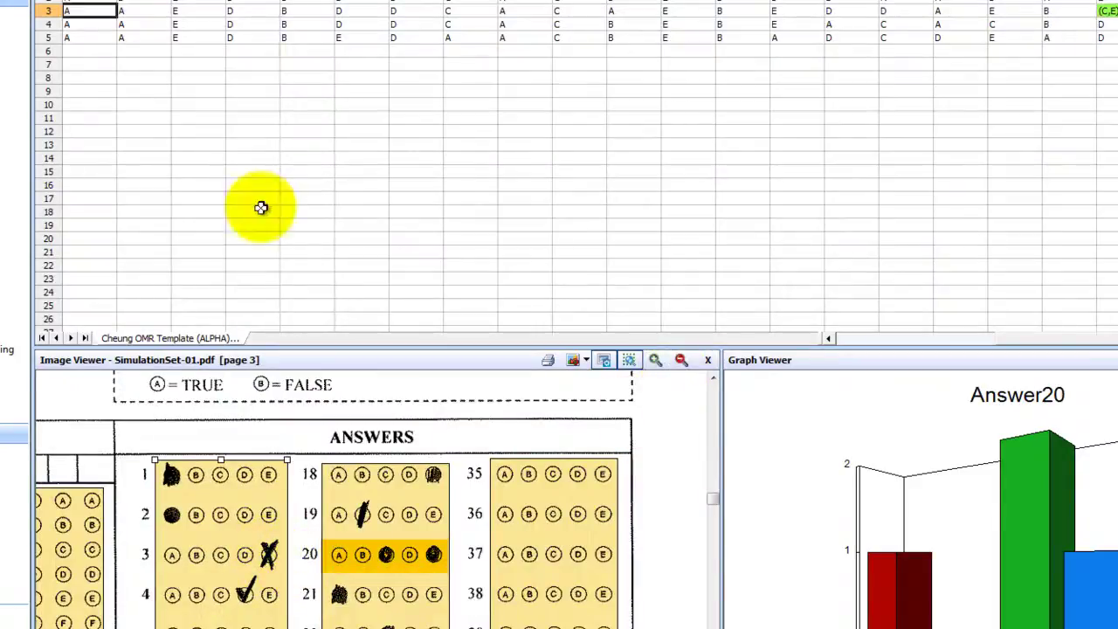
click(197, 10)
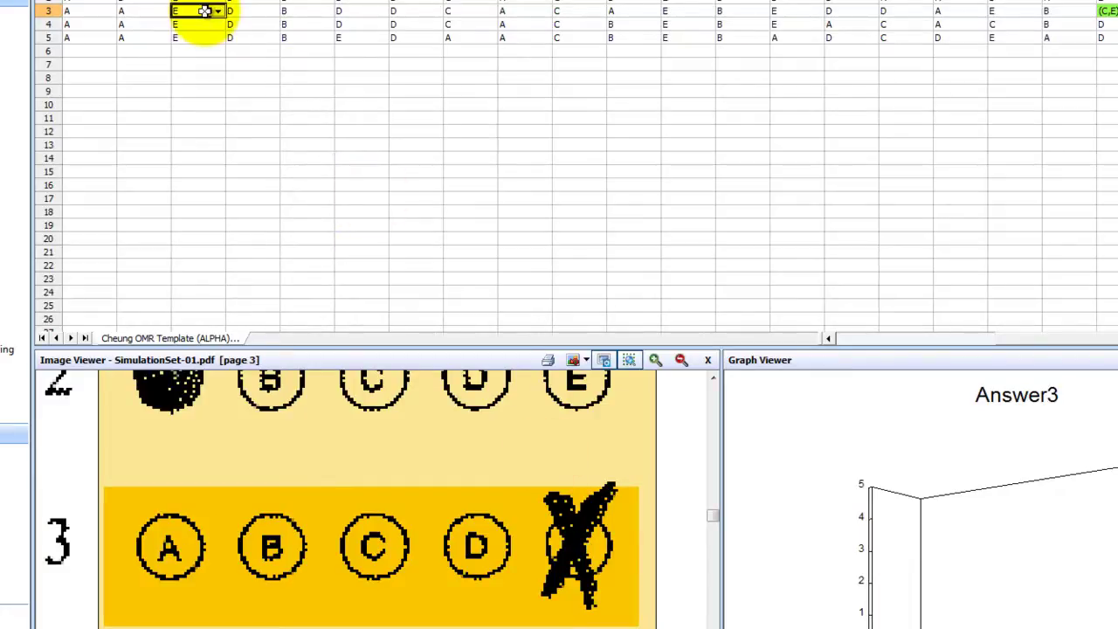
click(256, 12)
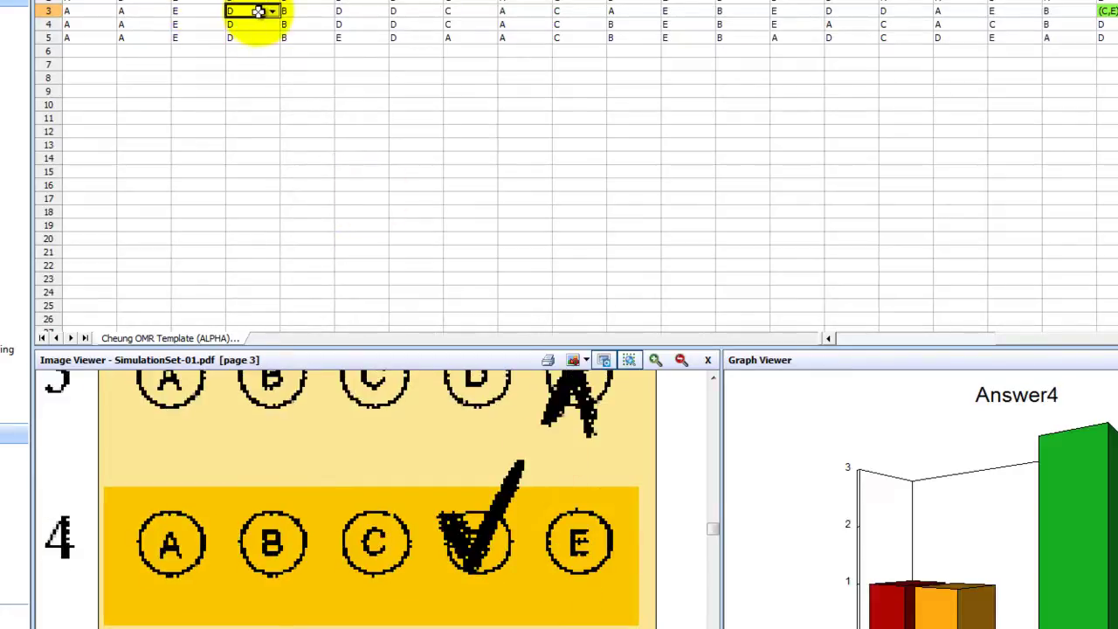
click(306, 10)
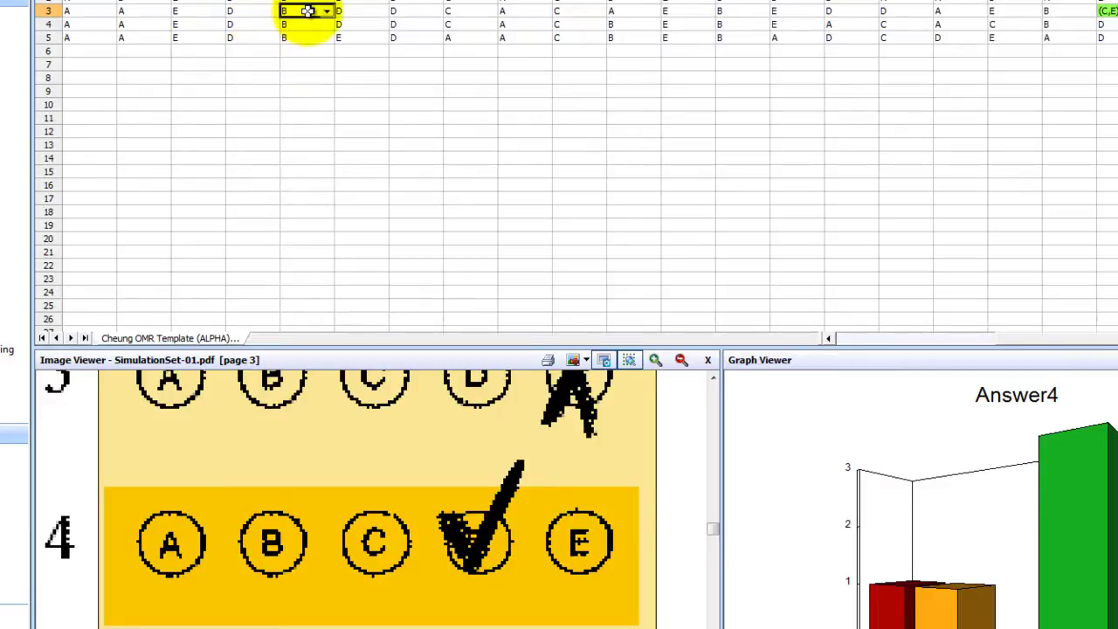
click(368, 9)
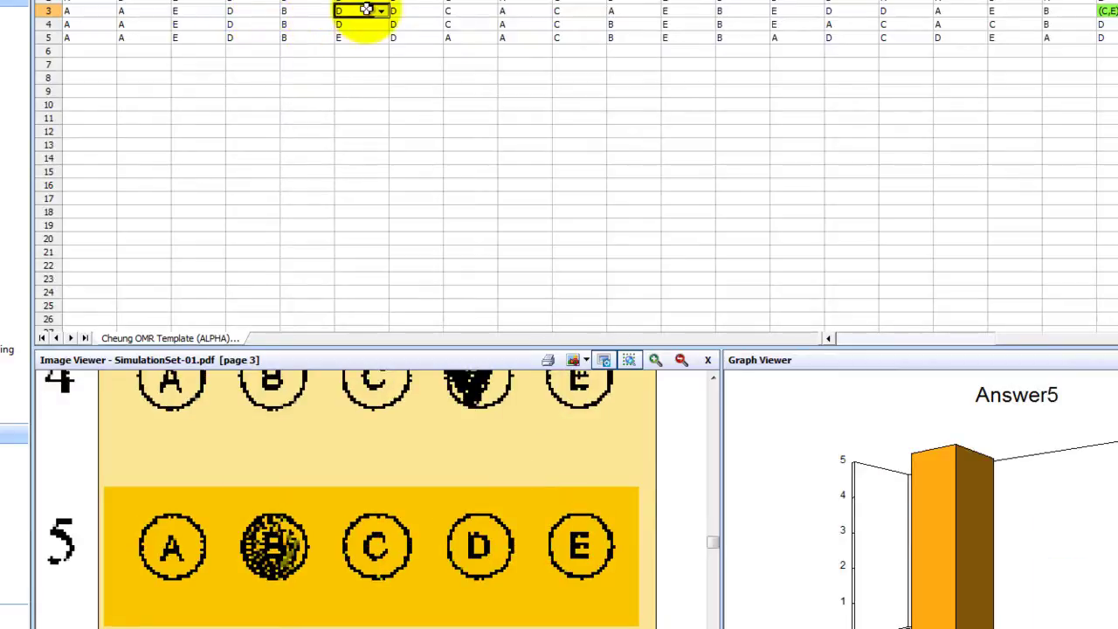
click(432, 10)
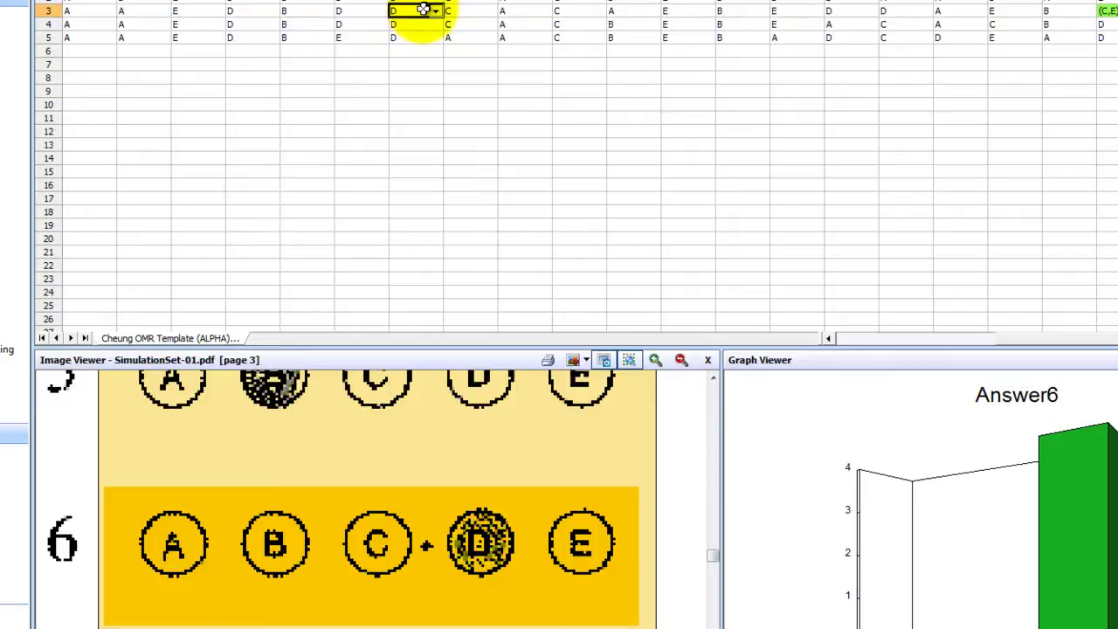
click(487, 12)
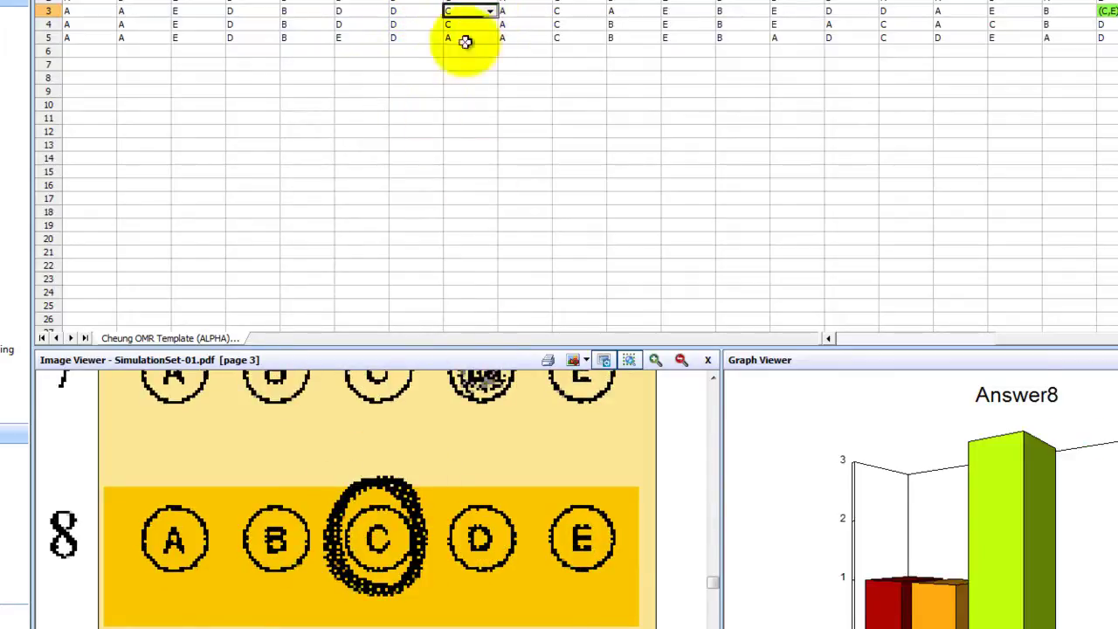
click(522, 11)
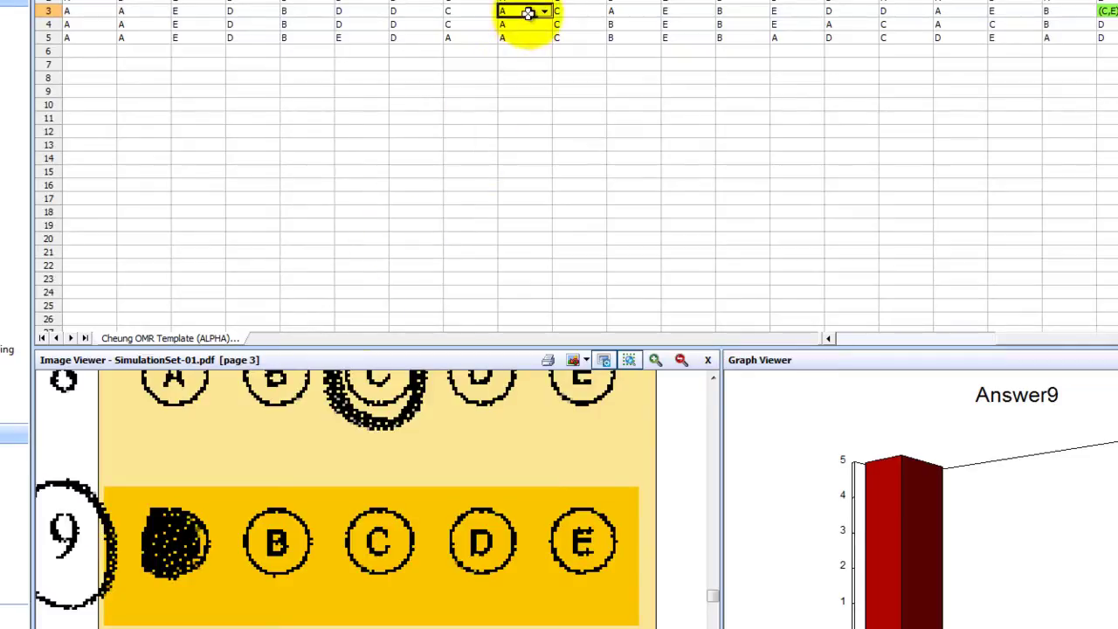
click(590, 10)
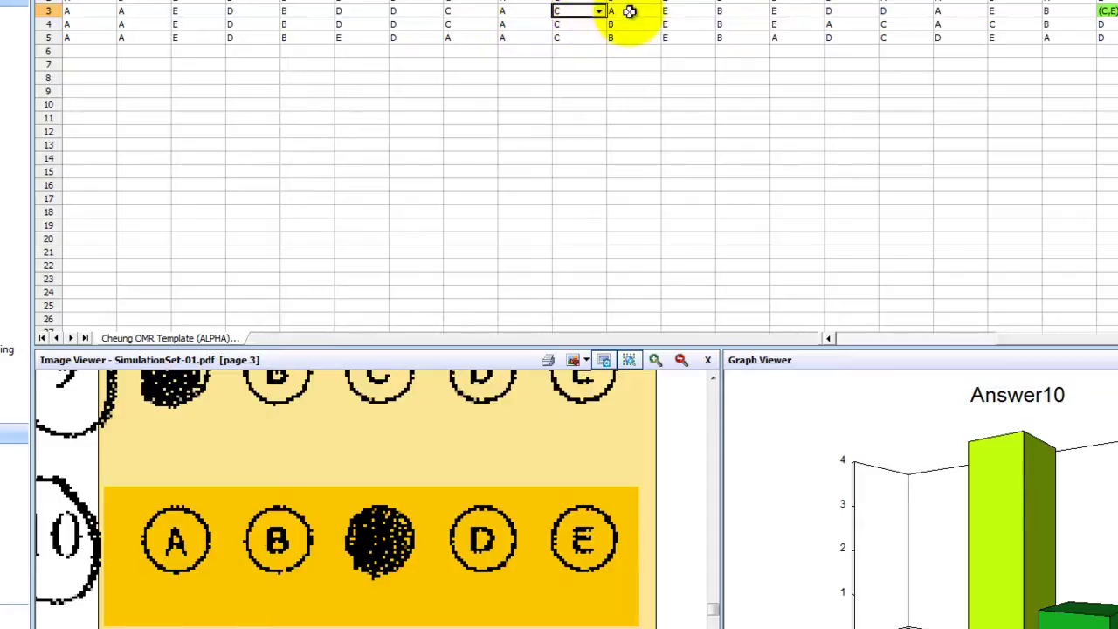
click(629, 11)
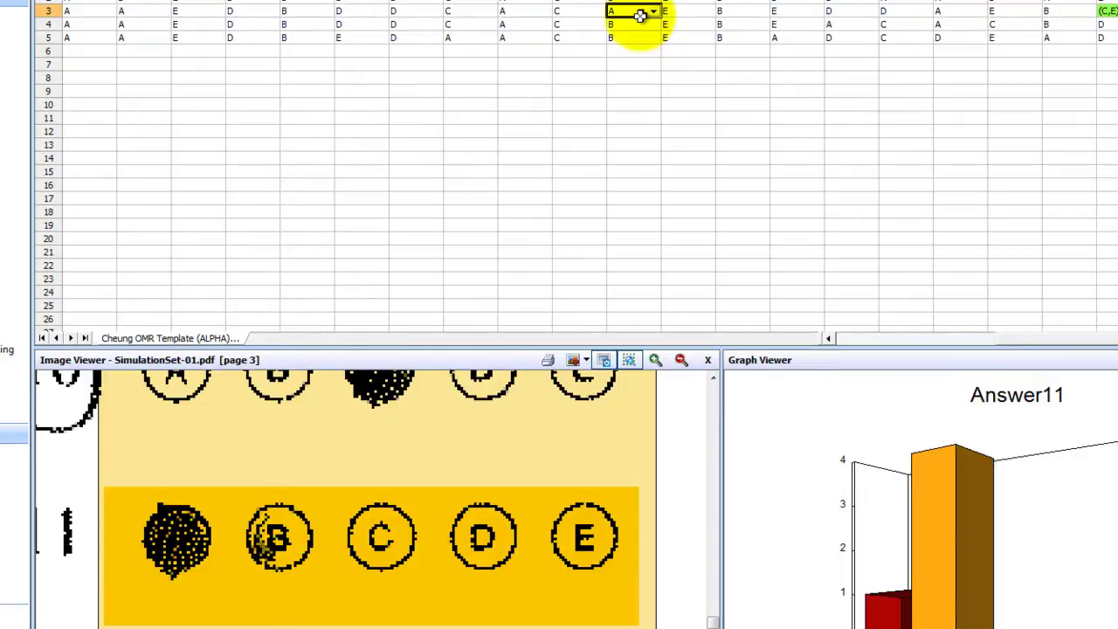
Examine the full name and answer sections of record 3's scanned sheet at a reduced magnification.
click(712, 420)
click(712, 420)
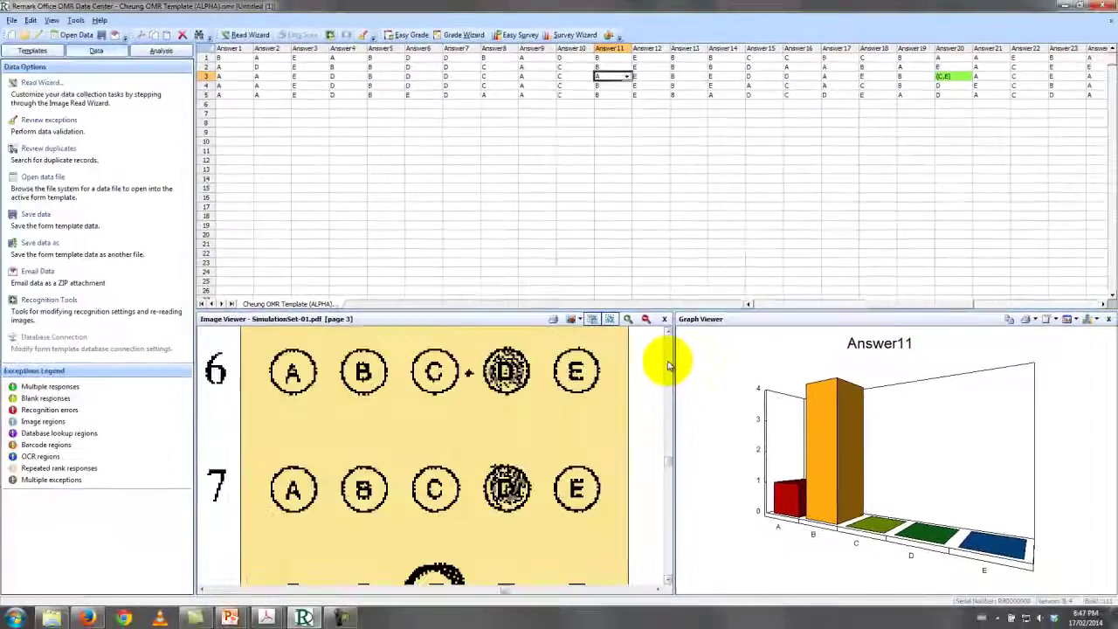
click(646, 320)
click(647, 320)
click(646, 320)
click(646, 319)
click(646, 320)
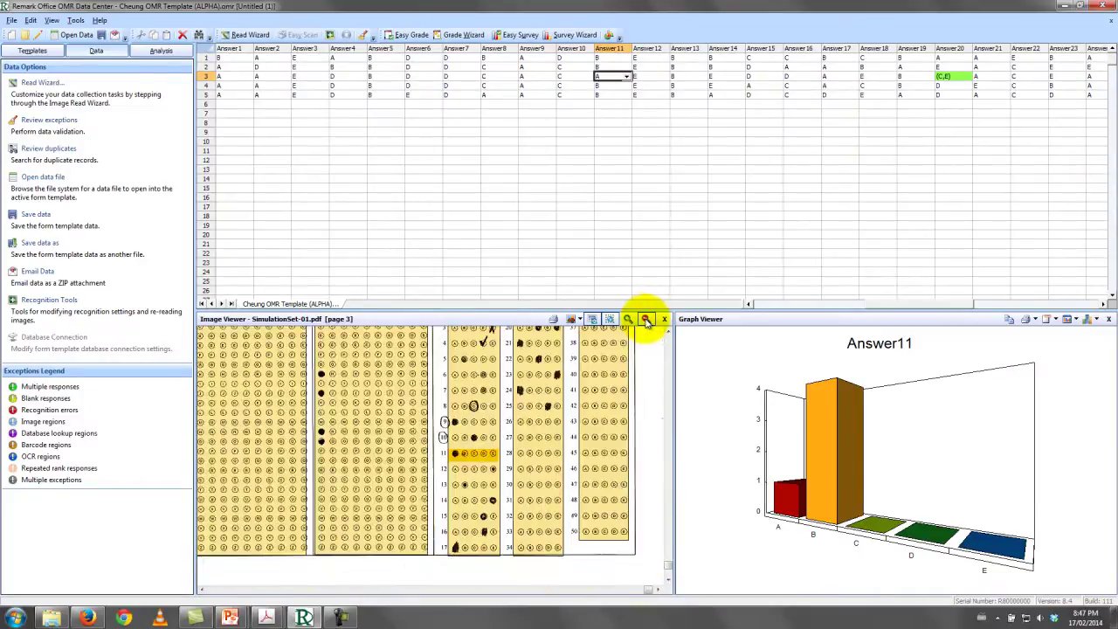
scroll(655, 353, up, 3)
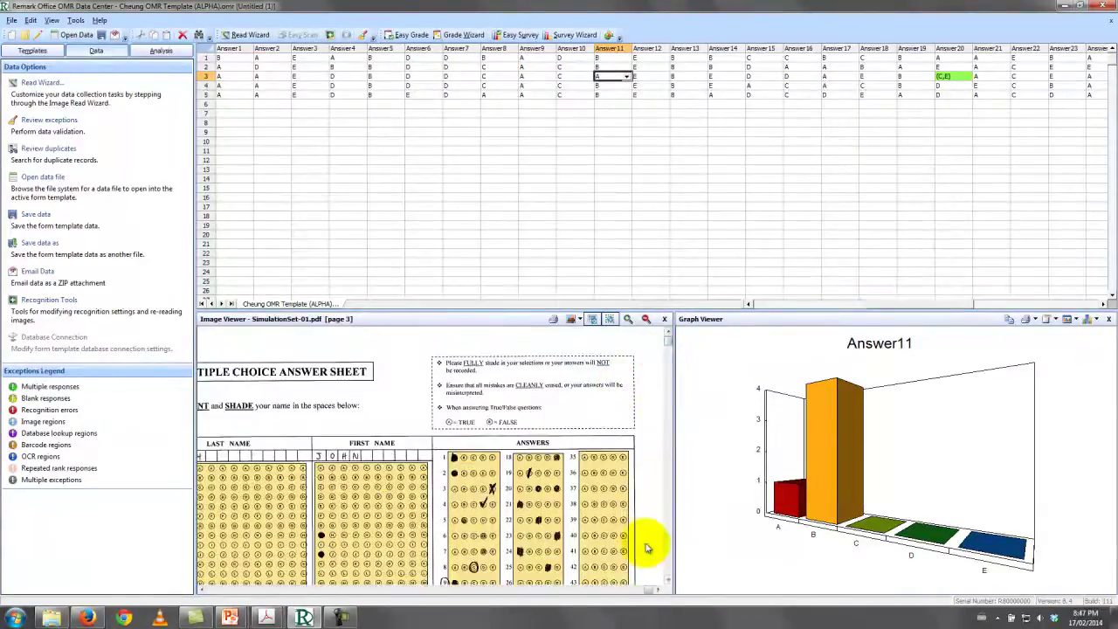
scroll(669, 578, down, 2)
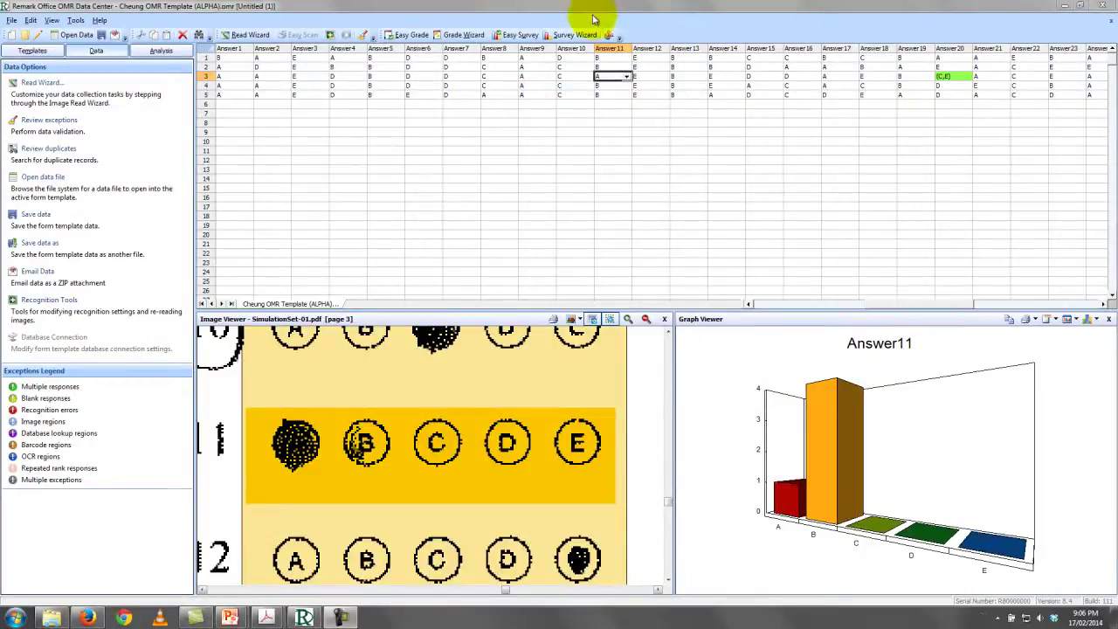
Start the Grade Wizard, import the answer key from SimulationANSKey.pdf using Read Wizard as the source, and review the imported answers.
click(466, 35)
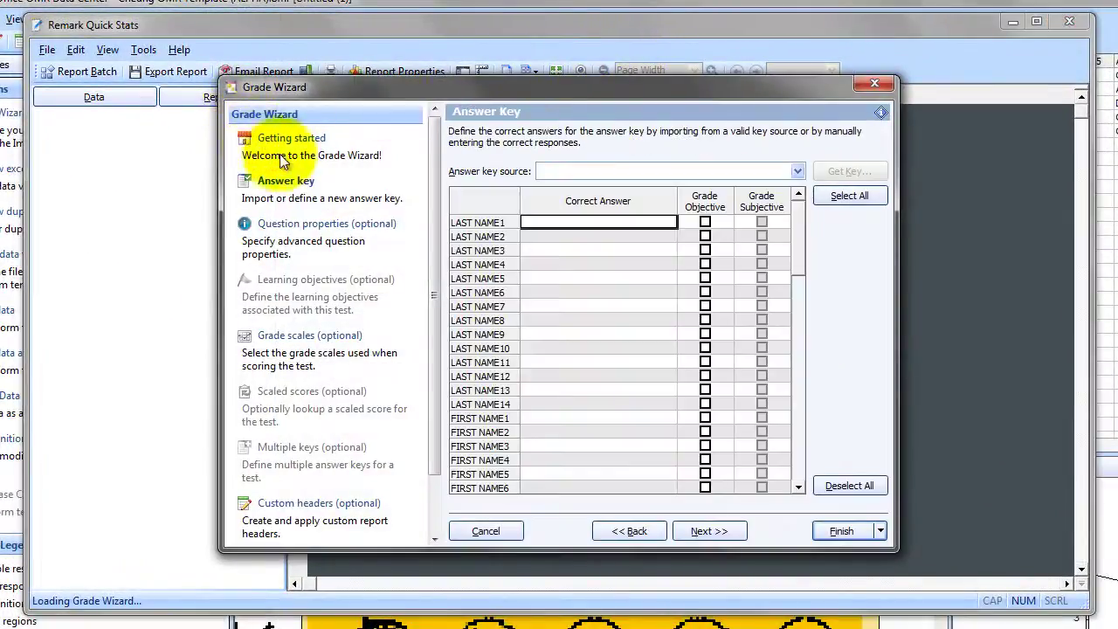
click(604, 171)
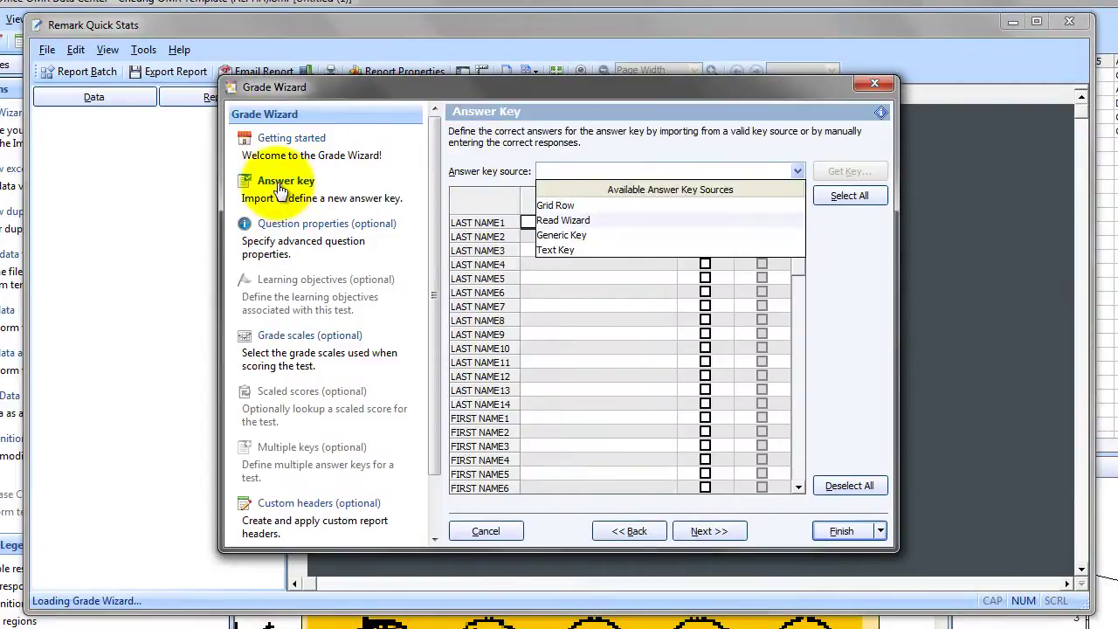
click(563, 220)
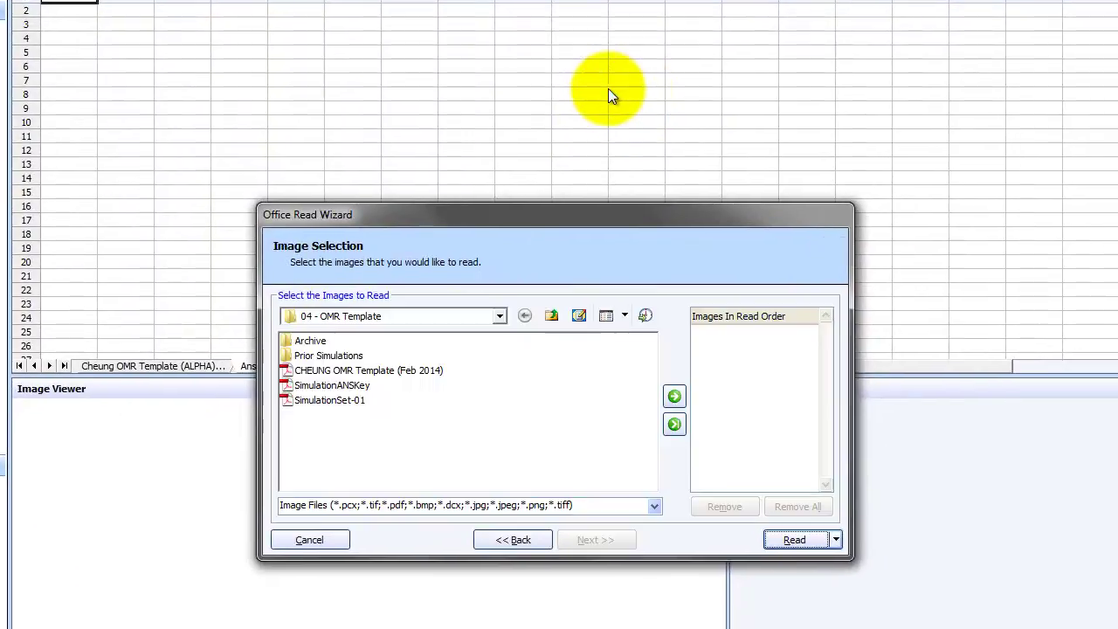
click(675, 397)
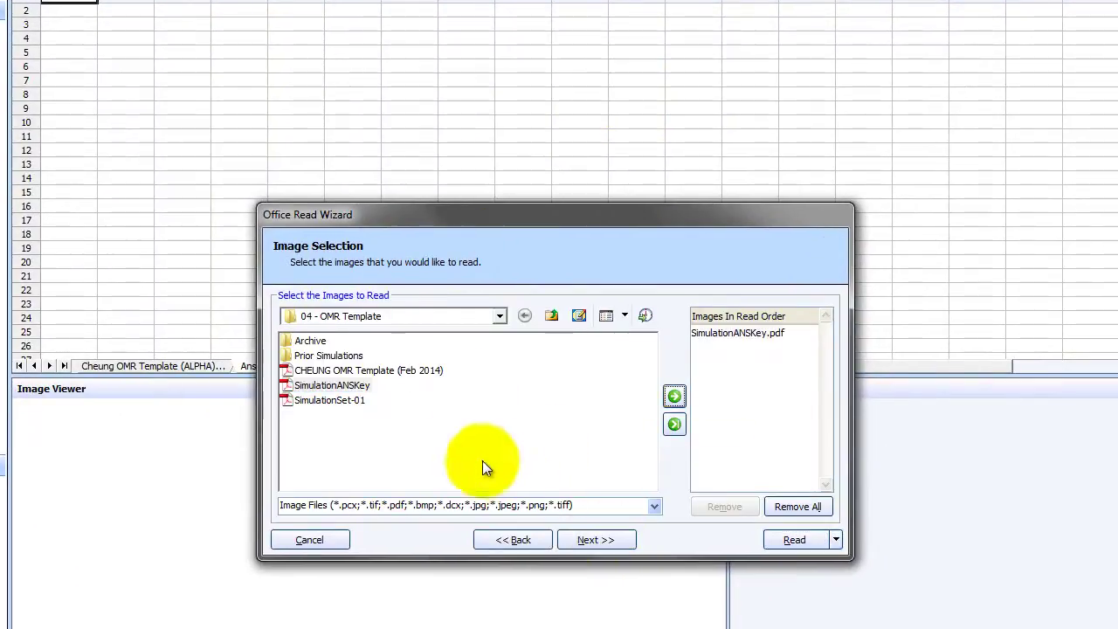
key(Return)
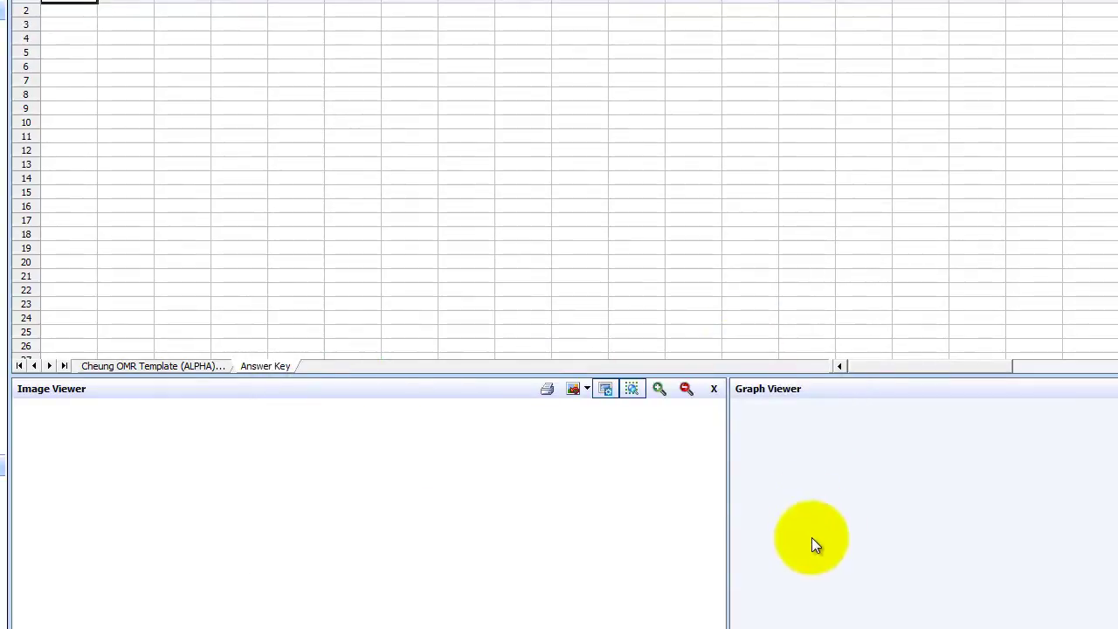
click(630, 387)
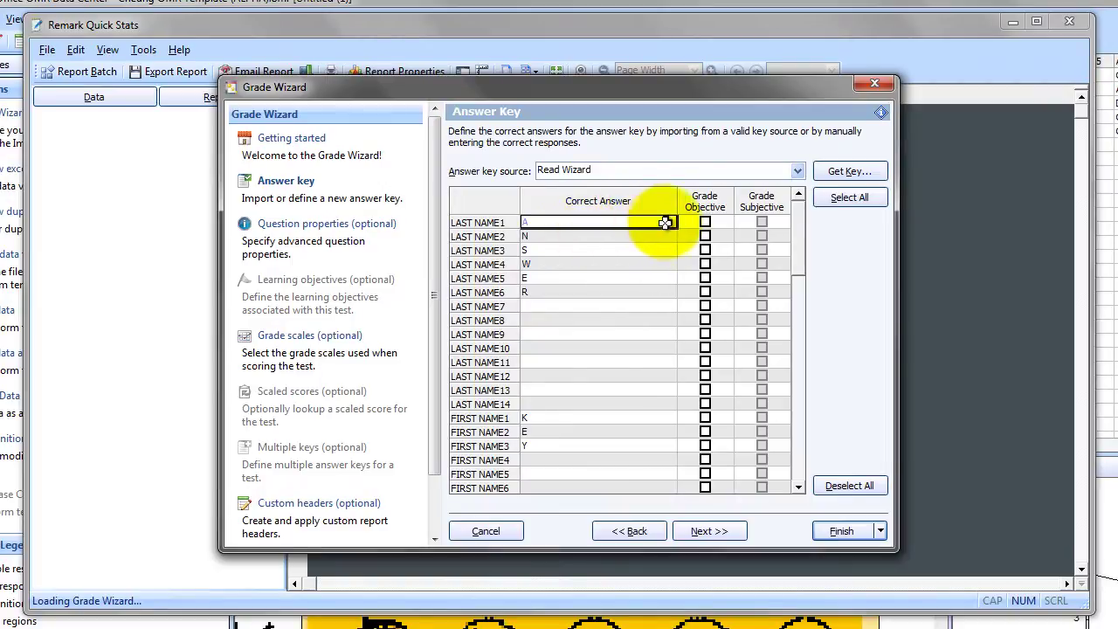
scroll(632, 224, down, 6)
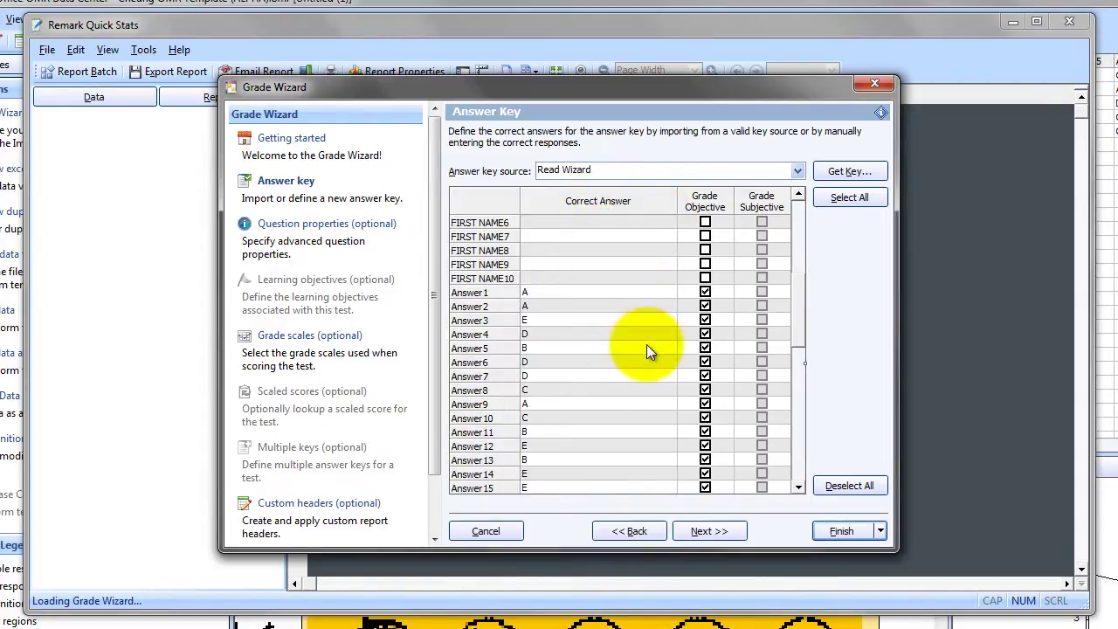
scroll(646, 344, down, 7)
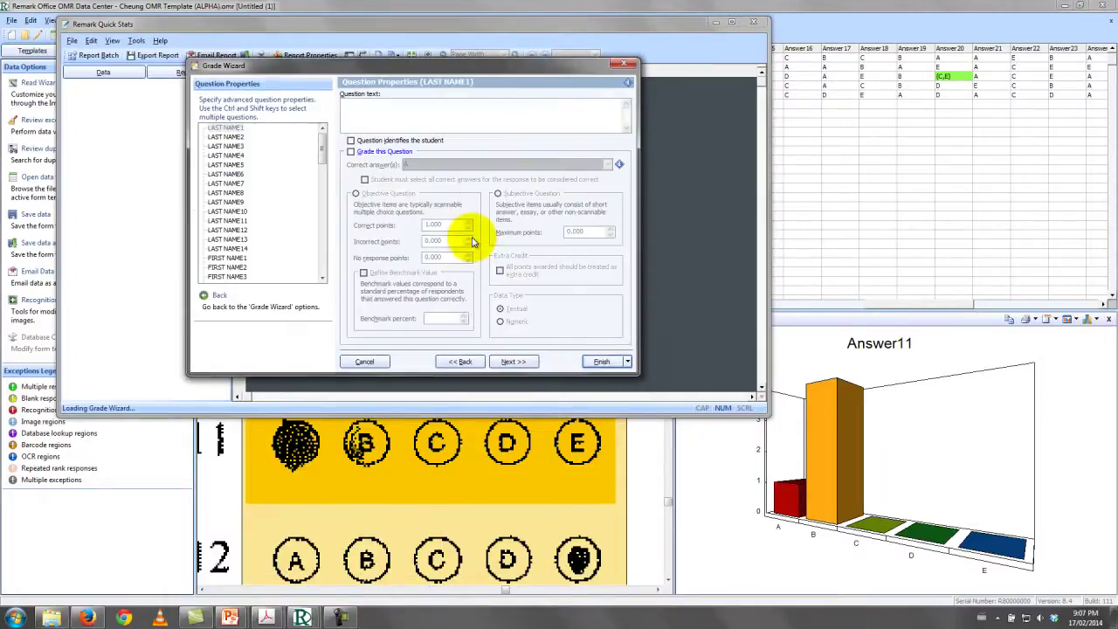
Mark all questions from LAST NAME1 through FIRST NAME10 as identifying the student.
scroll(473, 242, down, 5)
click(228, 193)
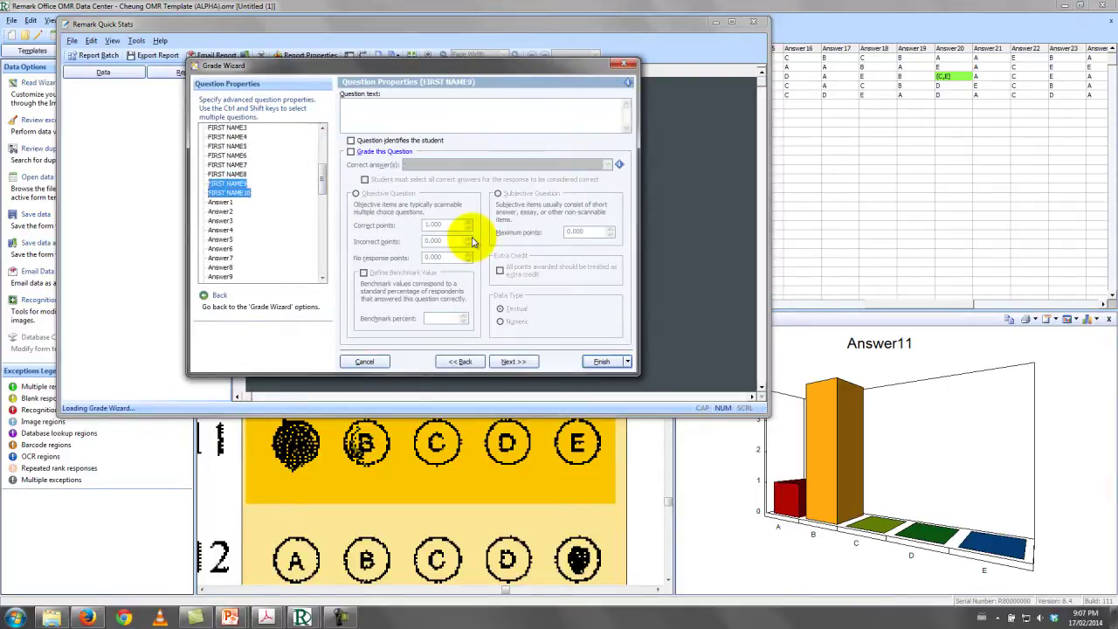
scroll(262, 200, up, 5)
shift+click(226, 127)
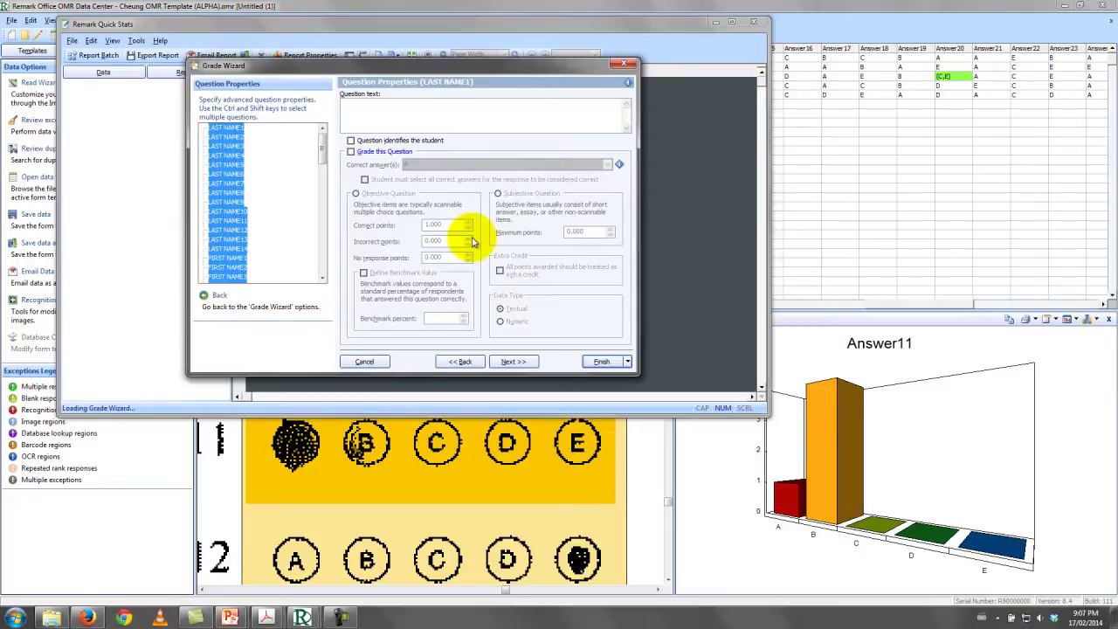
click(351, 139)
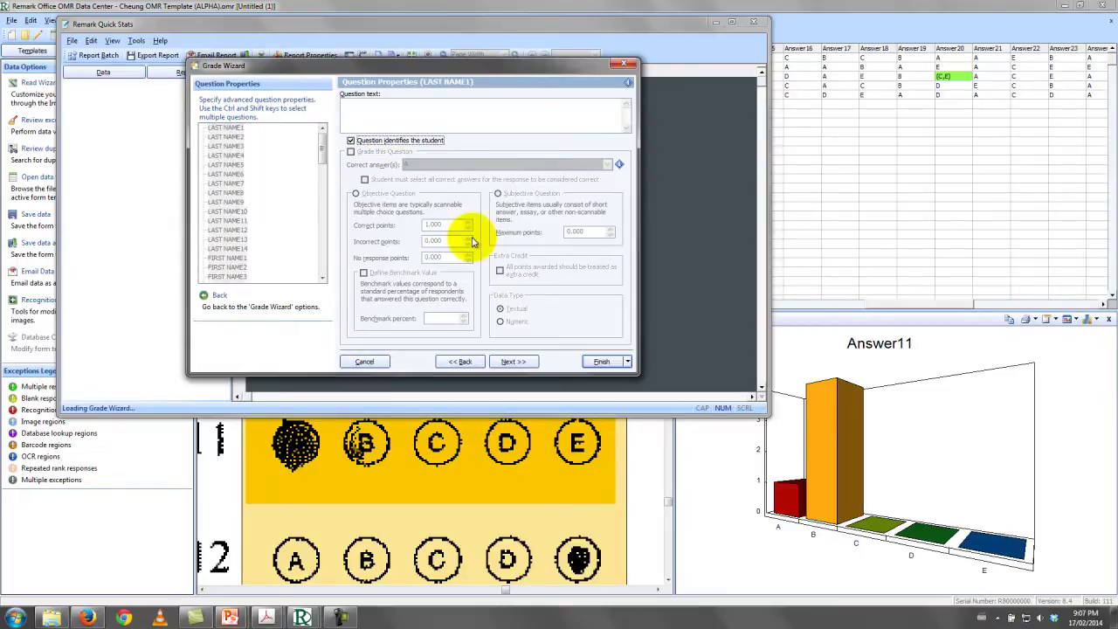
Accept the default overall grade scale and complete the Grade Wizard without a custom report header.
key(Return)
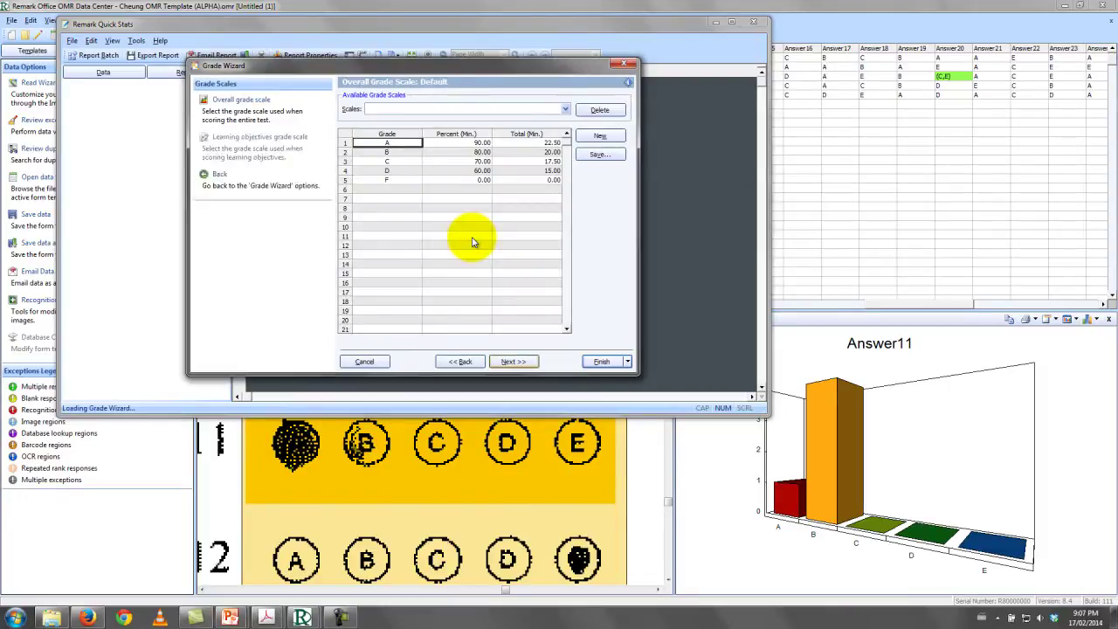
key(Return)
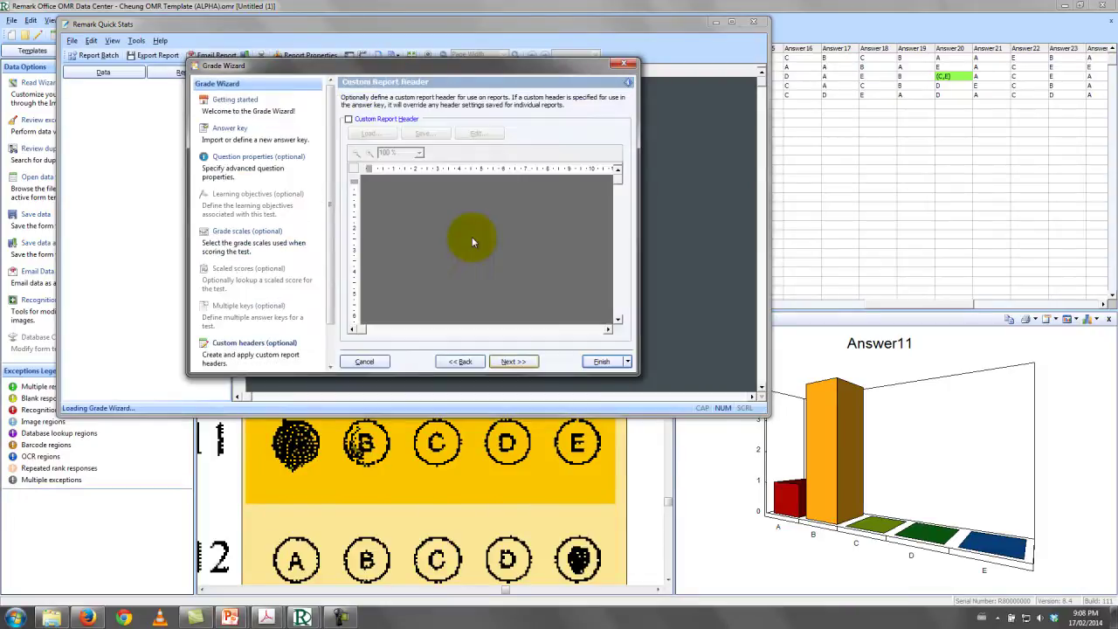
key(Return)
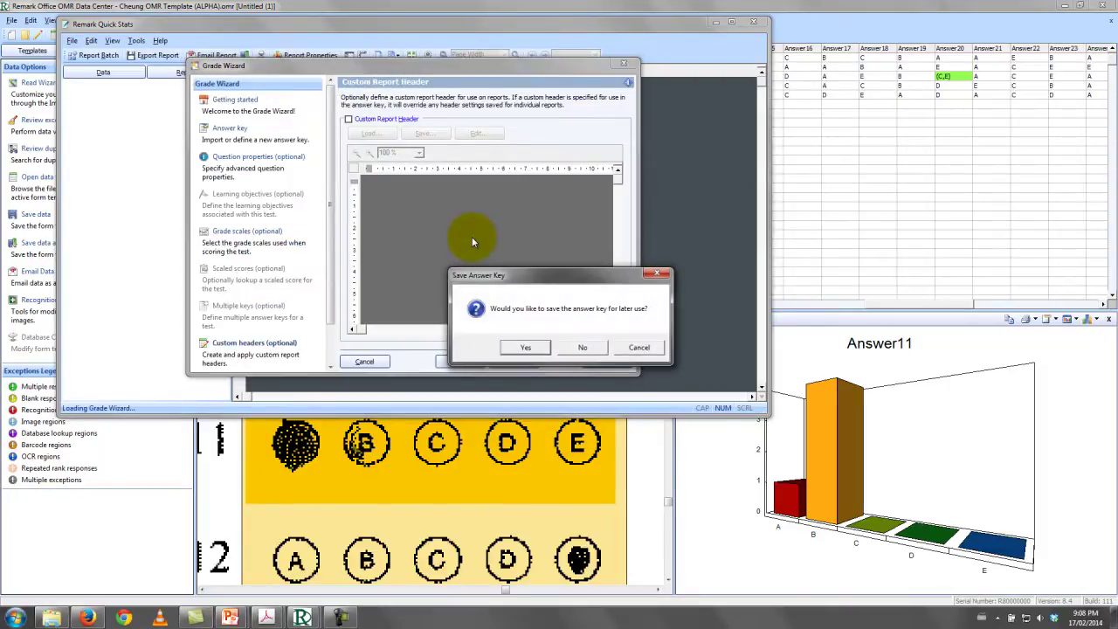
Save the answer key as SimulationANSKey in the 04 - OMR Template folder, replacing the existing file.
key(Return)
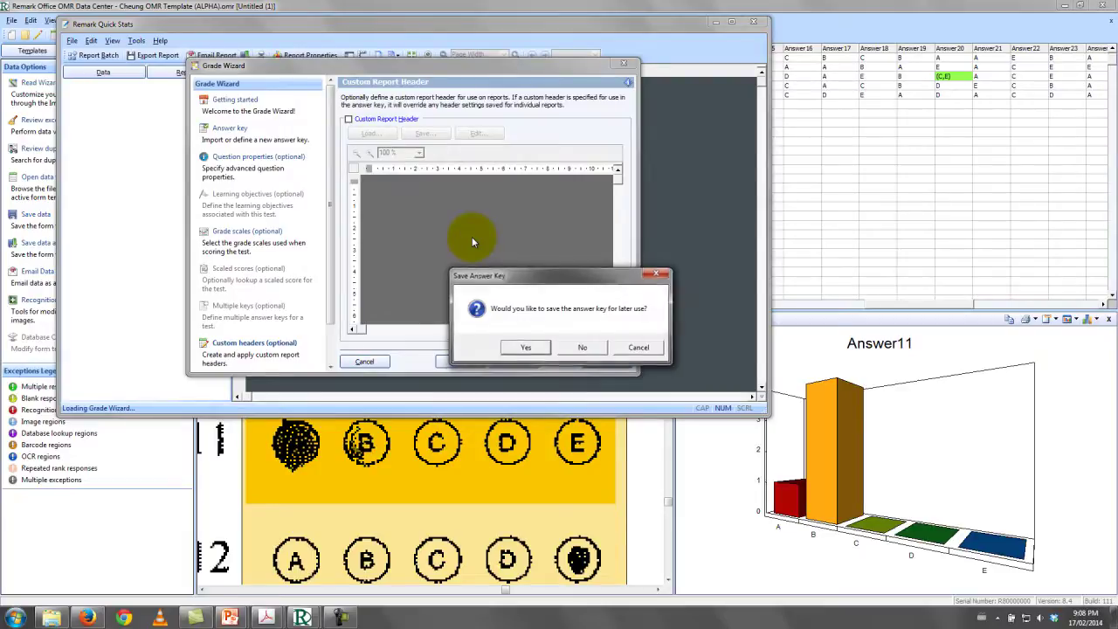
key(End)
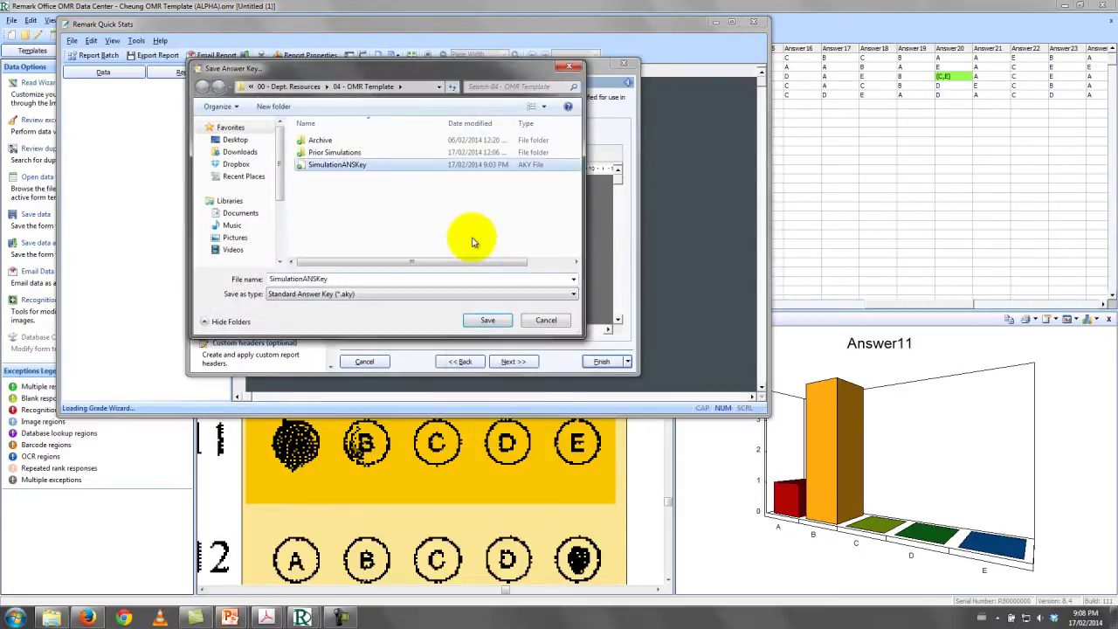
key(Return)
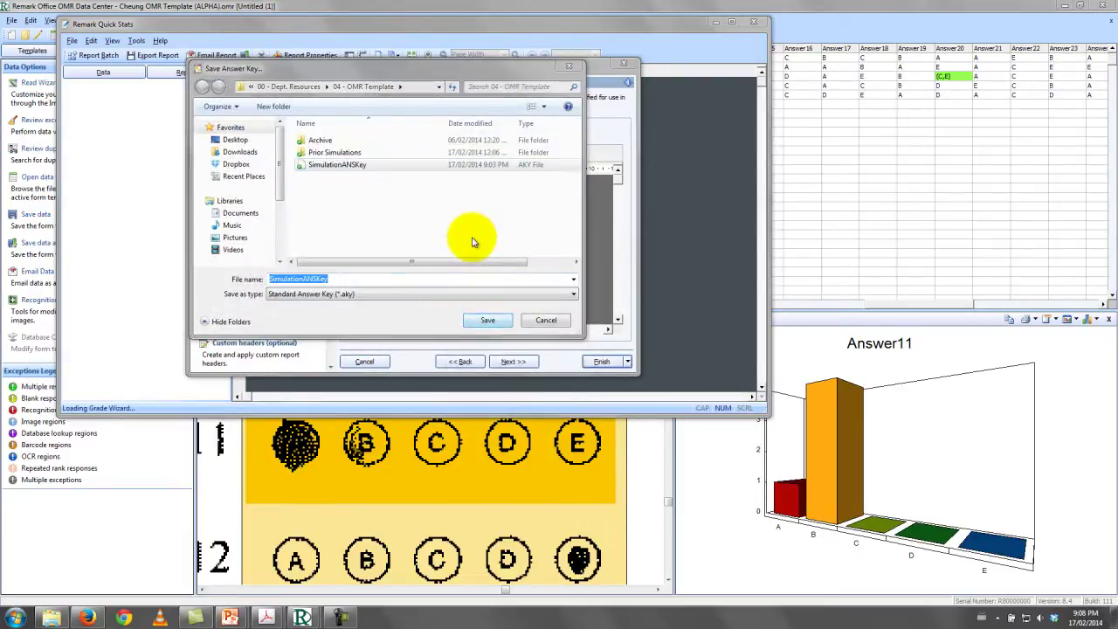
key(y)
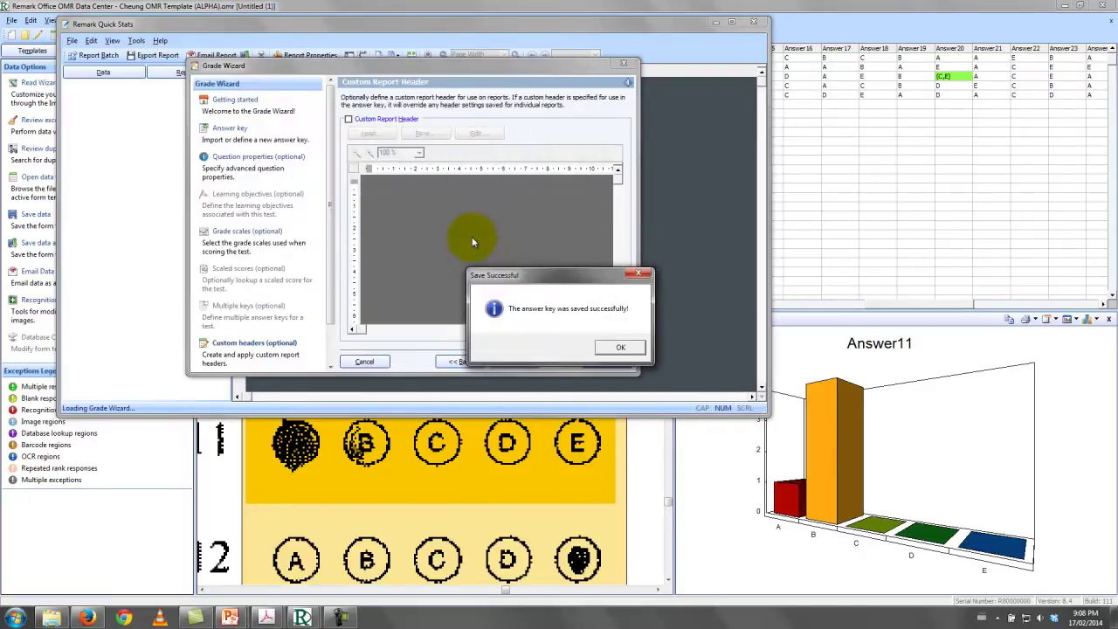
key(Return)
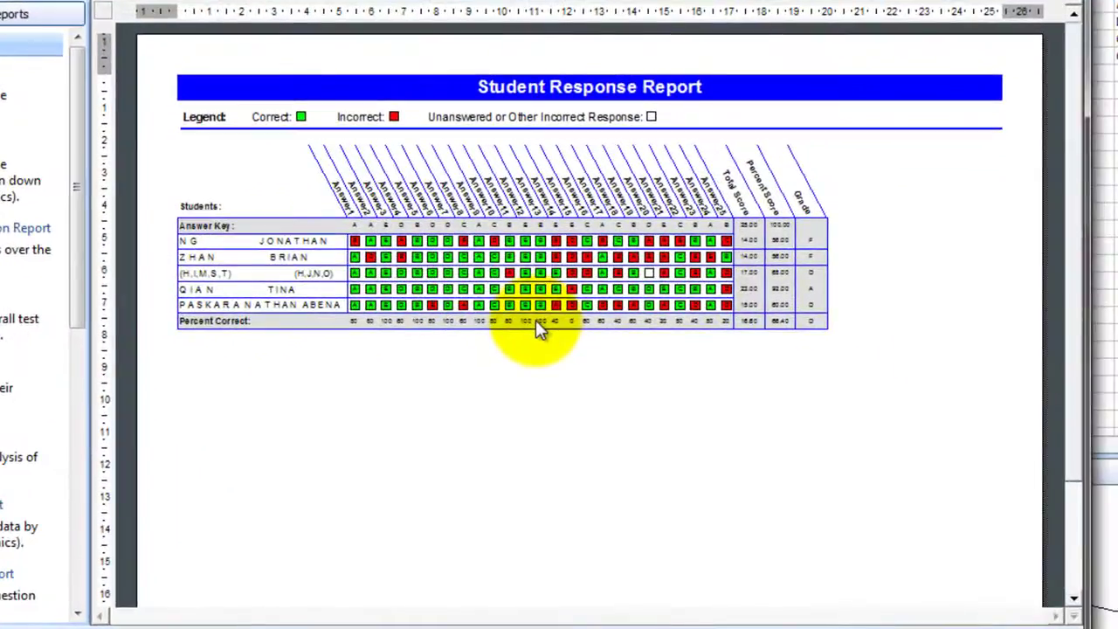
Examine the Student Response Report at a larger magnification, from the Answer1 responses across to the total score, percent score and grade.
scroll(535, 320, up, 2)
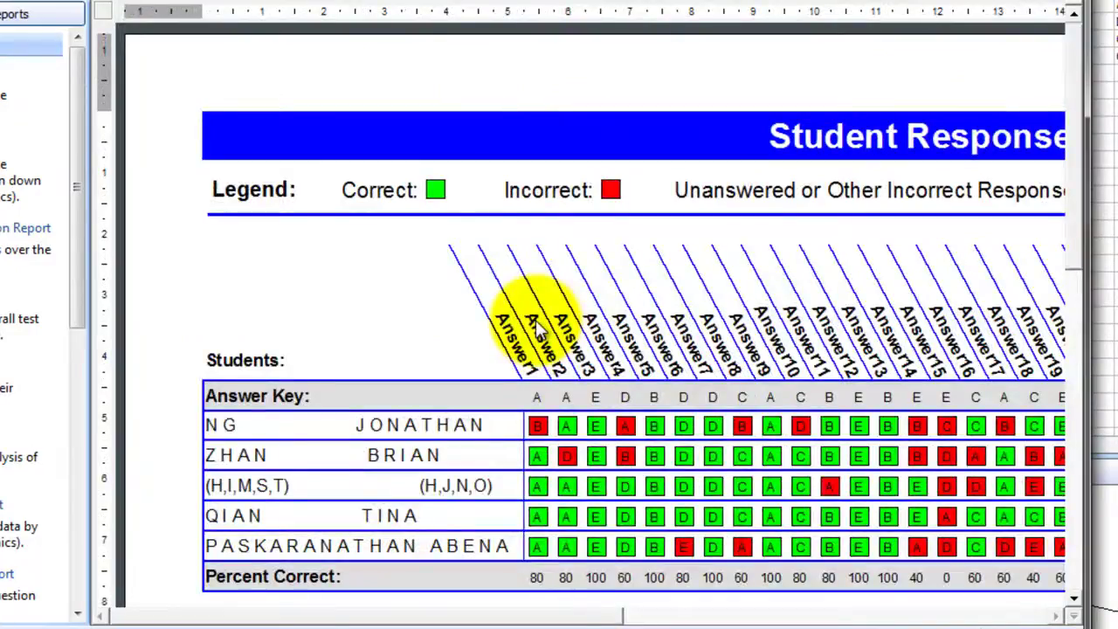
scroll(539, 329, right, 5)
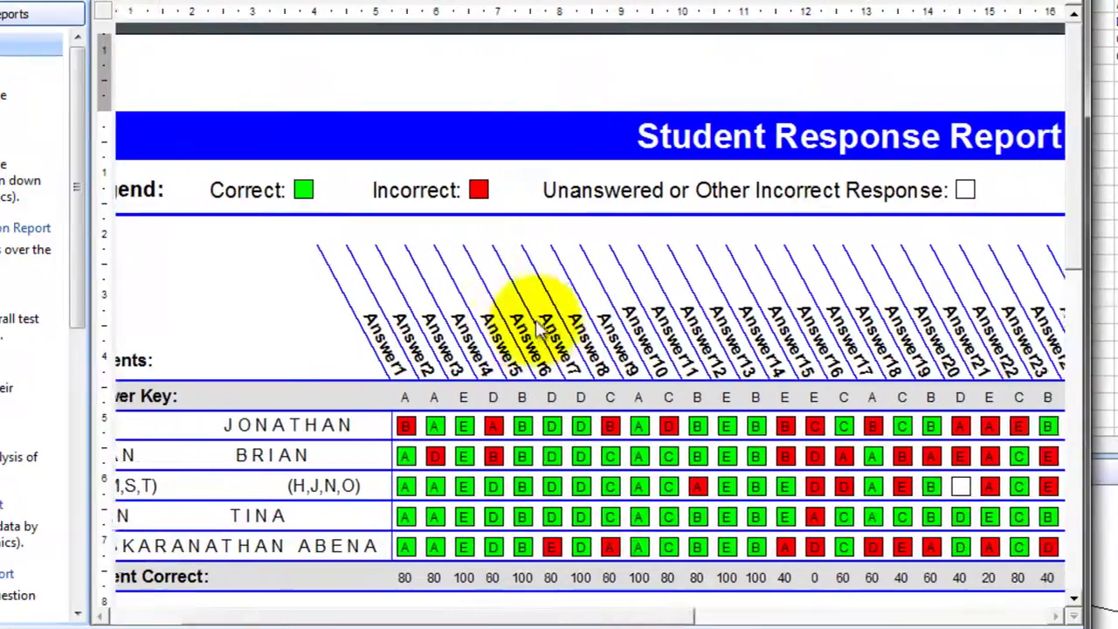
scroll(539, 329, right, 4)
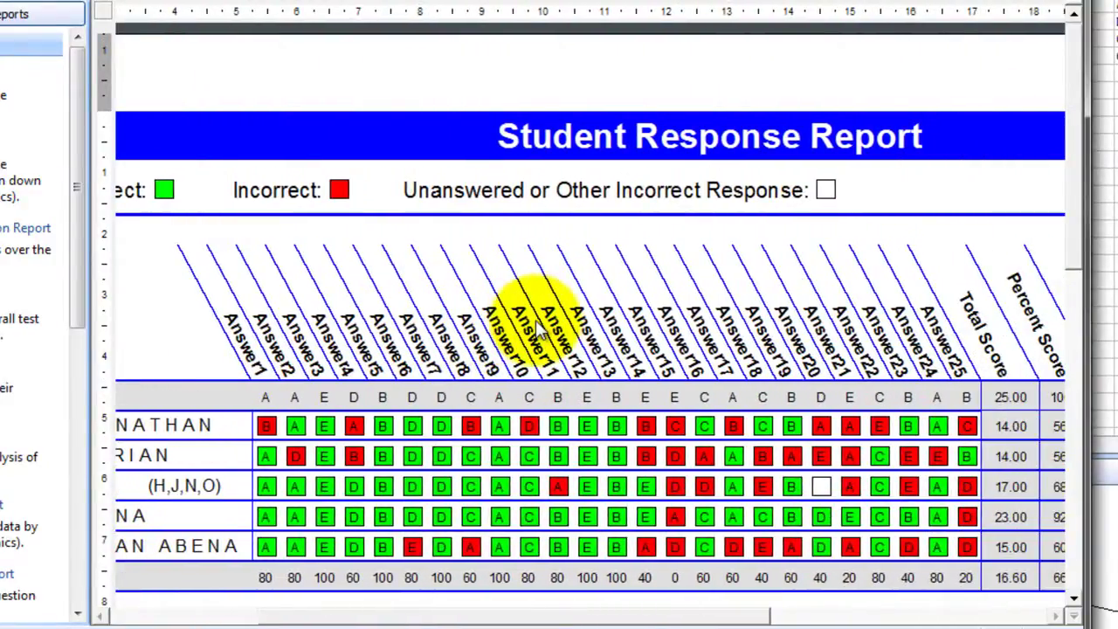
scroll(539, 329, left, 1)
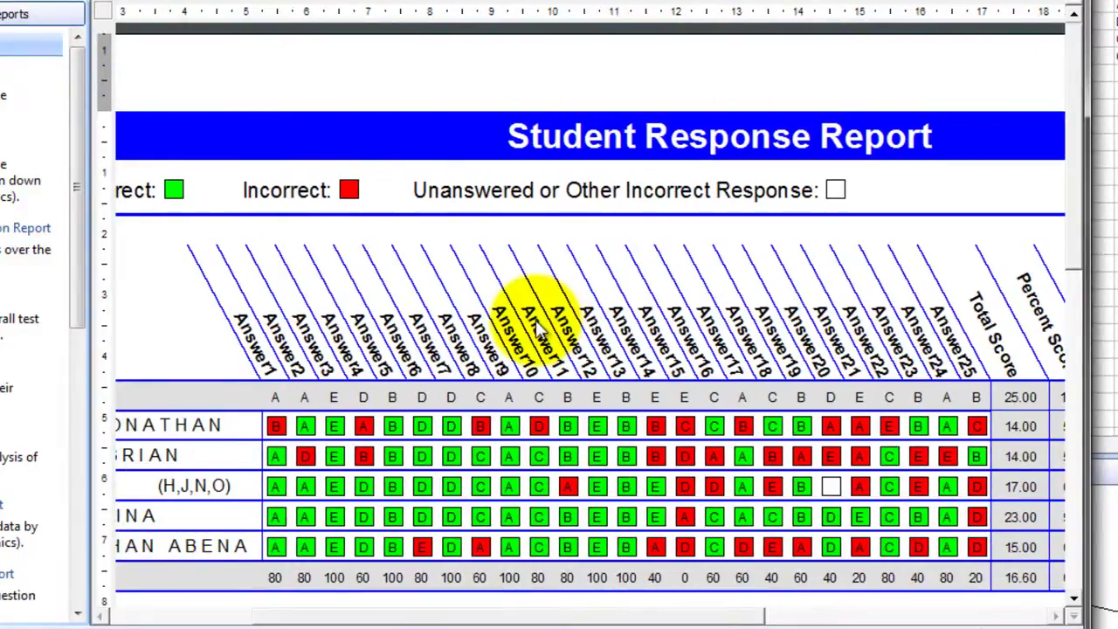
scroll(539, 329, left, 1)
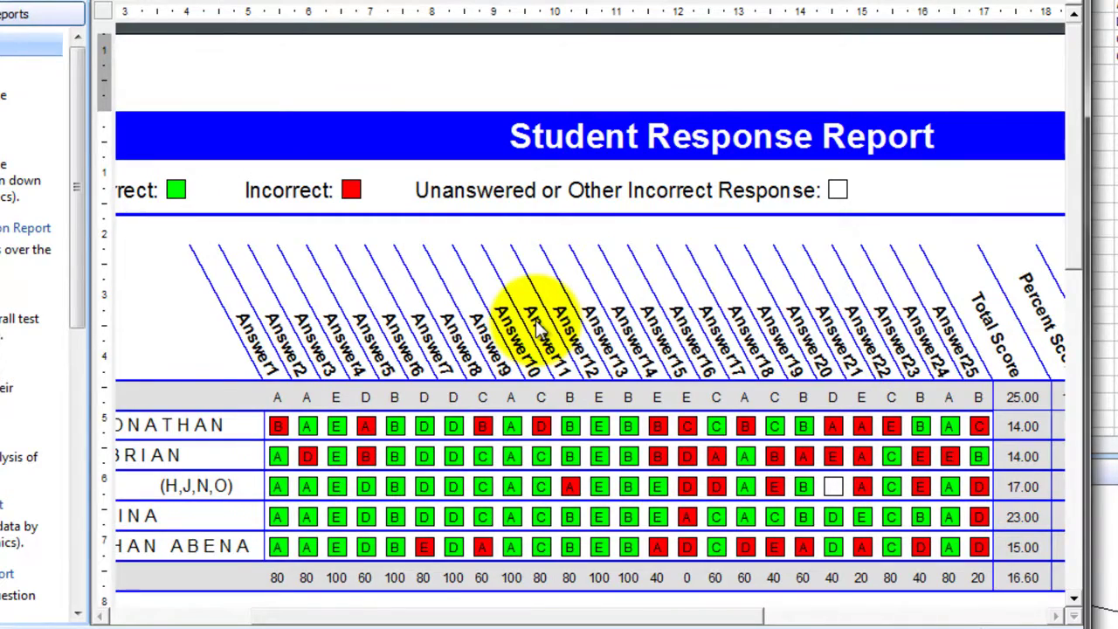
scroll(538, 329, right, 5)
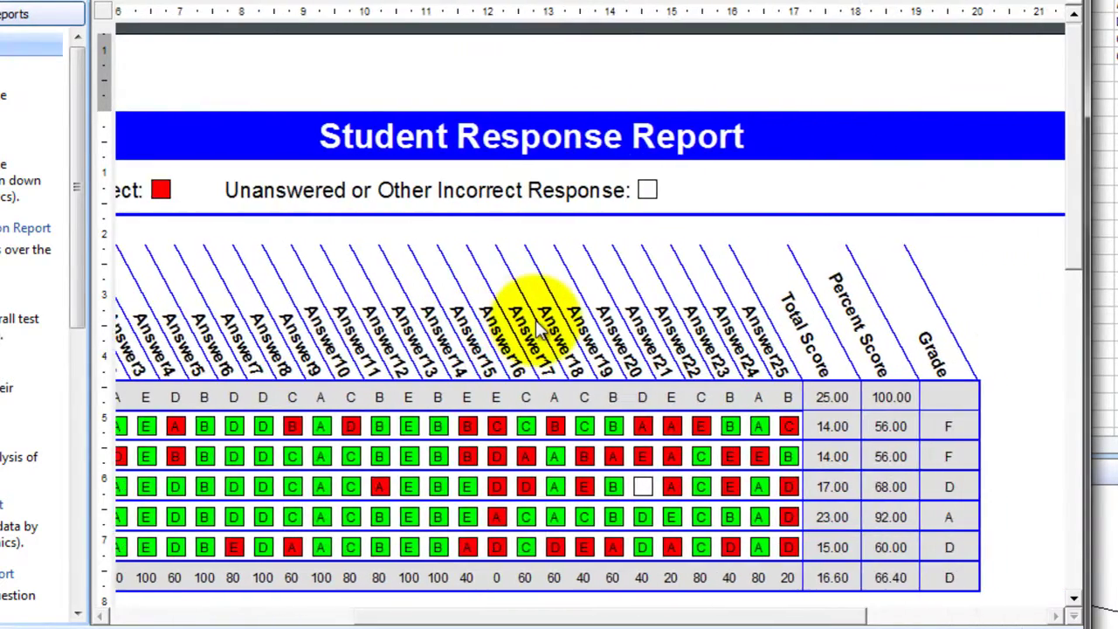
scroll(541, 331, left, 10)
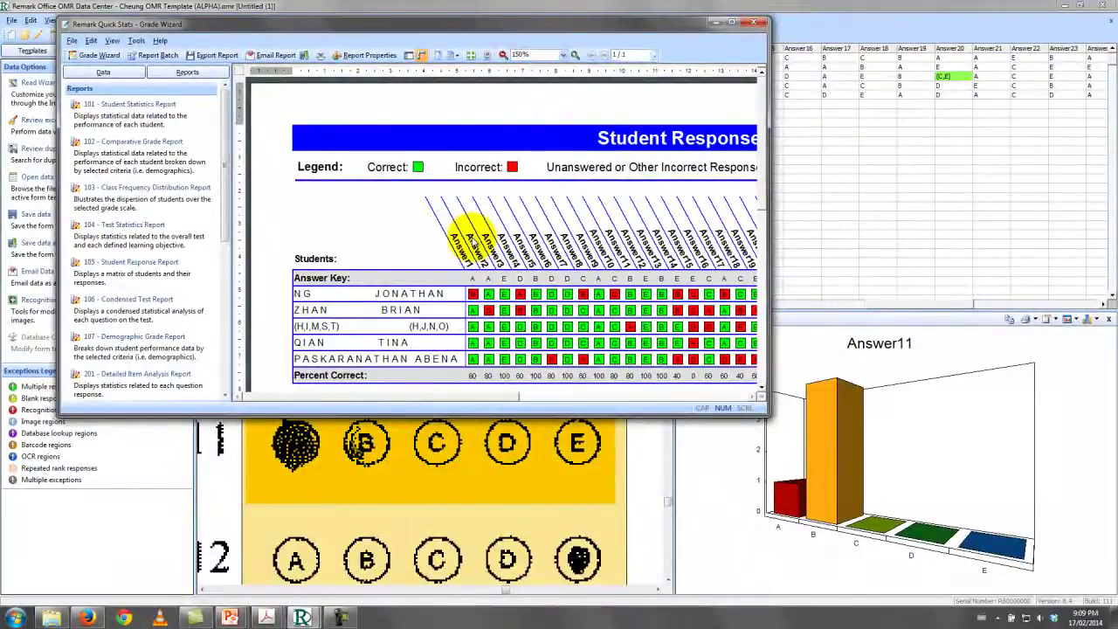
Maximize the report window and check the export format options for the Student Response Report without exporting it.
key(super+Up)
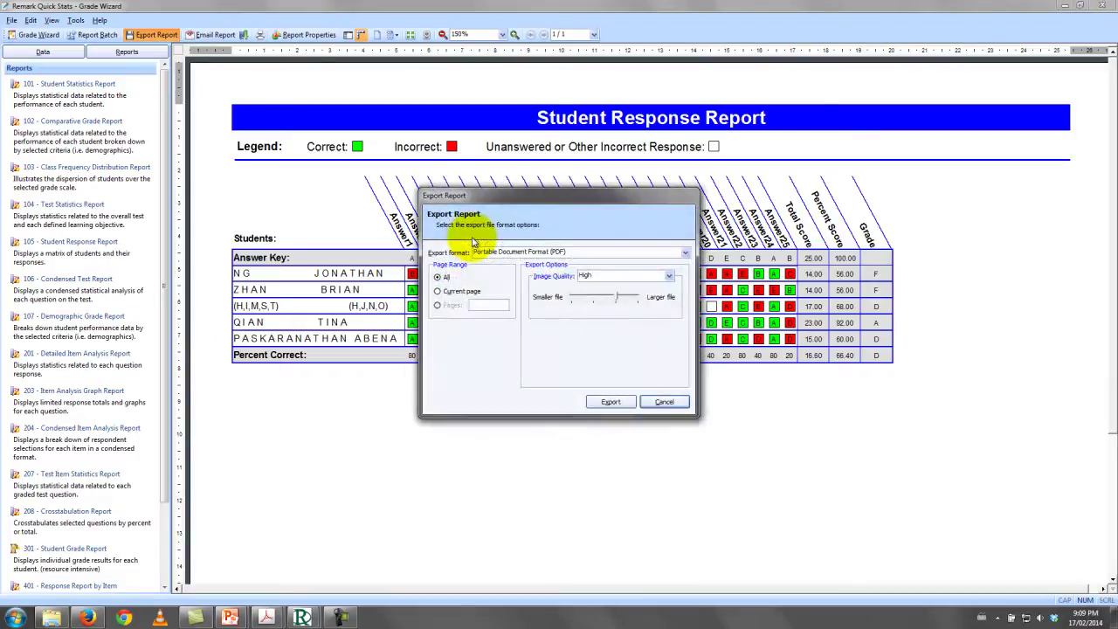
key(Escape)
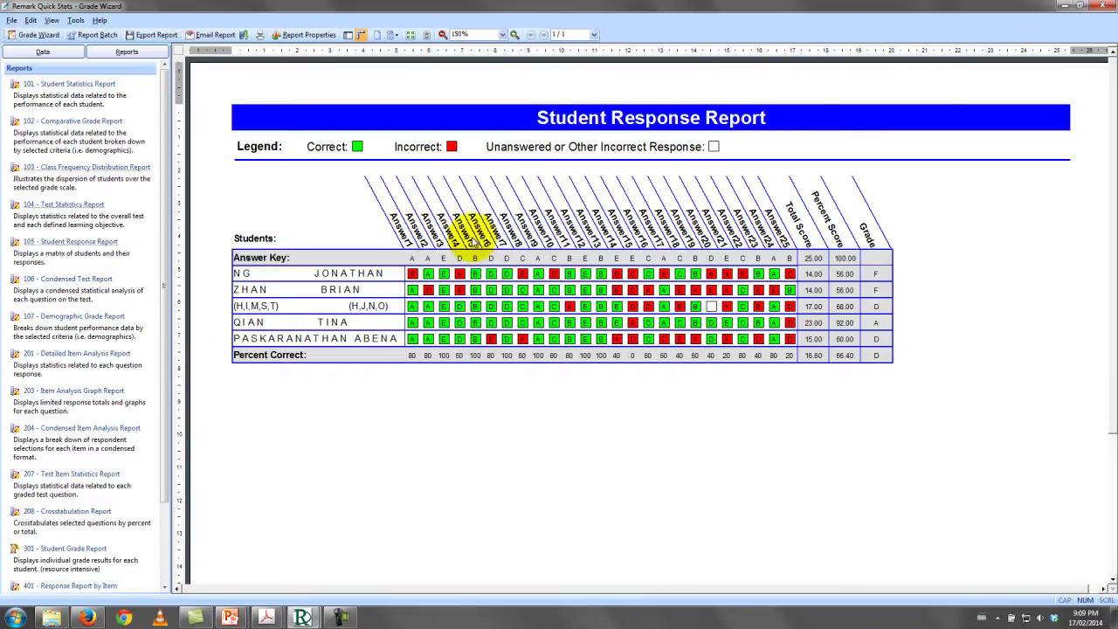
View the Student Statistics, Class Frequency Distribution and Test Statistics reports, skipping the group selection for the Comparative Grade Report.
click(69, 85)
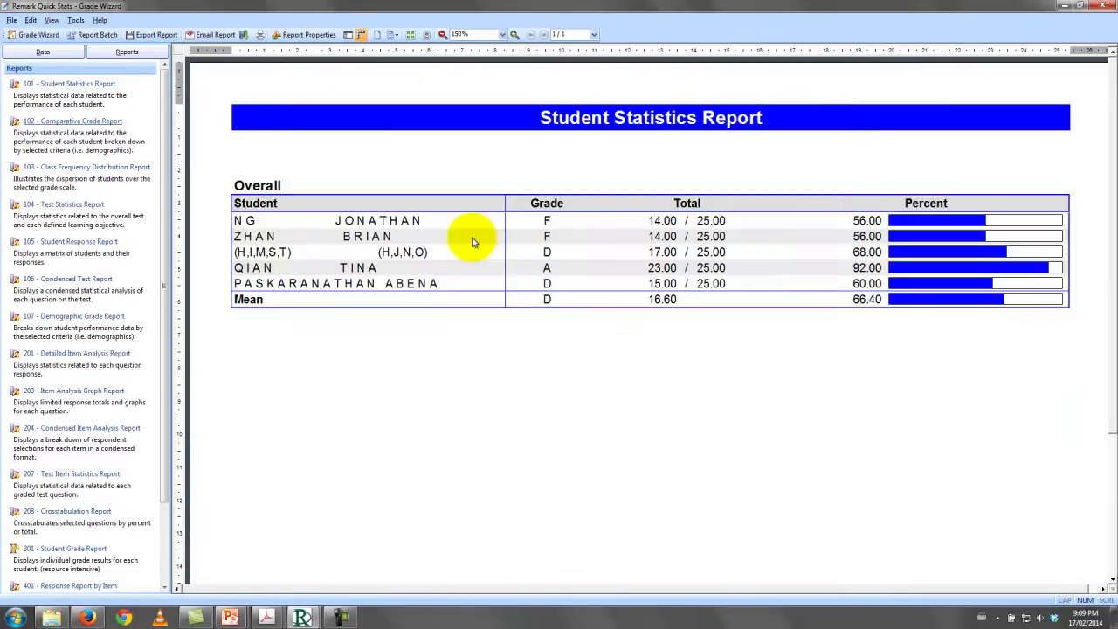
click(73, 120)
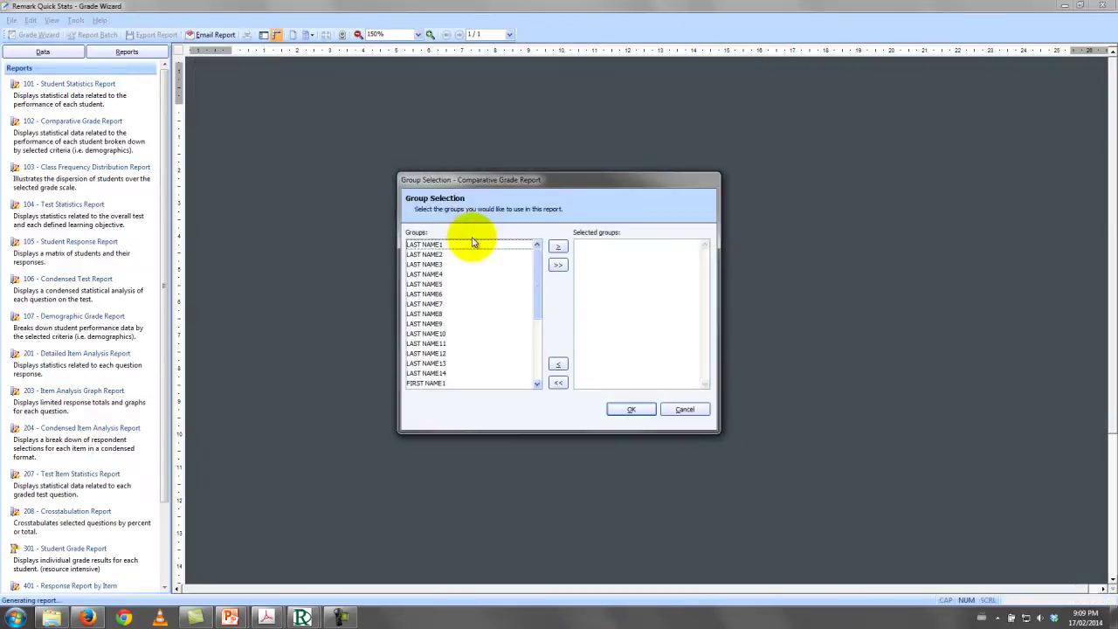
key(Escape)
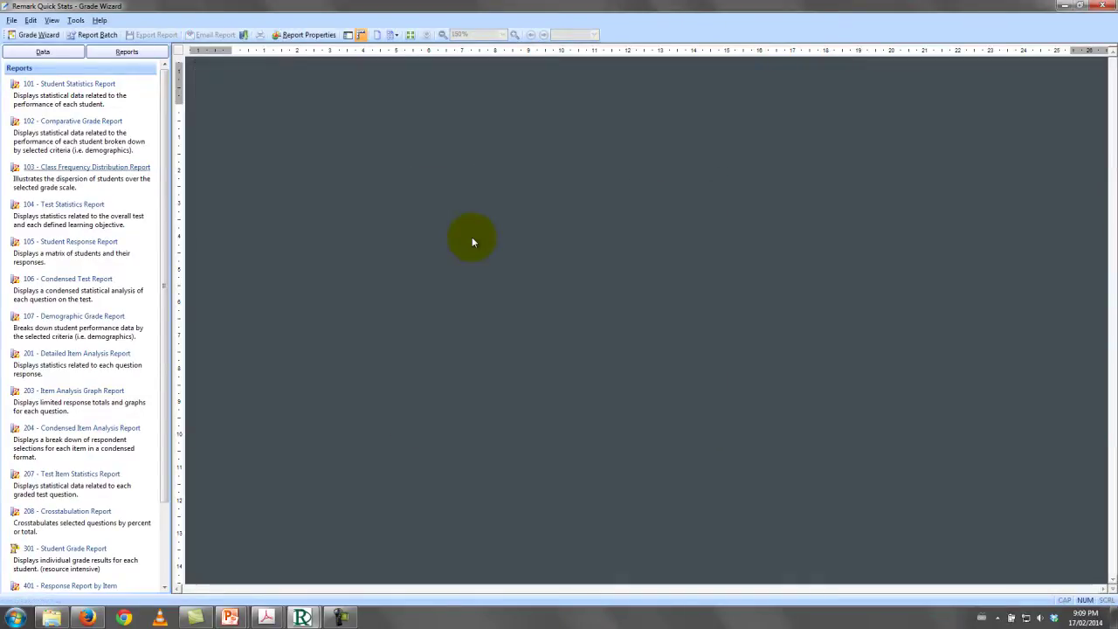
click(87, 167)
click(64, 205)
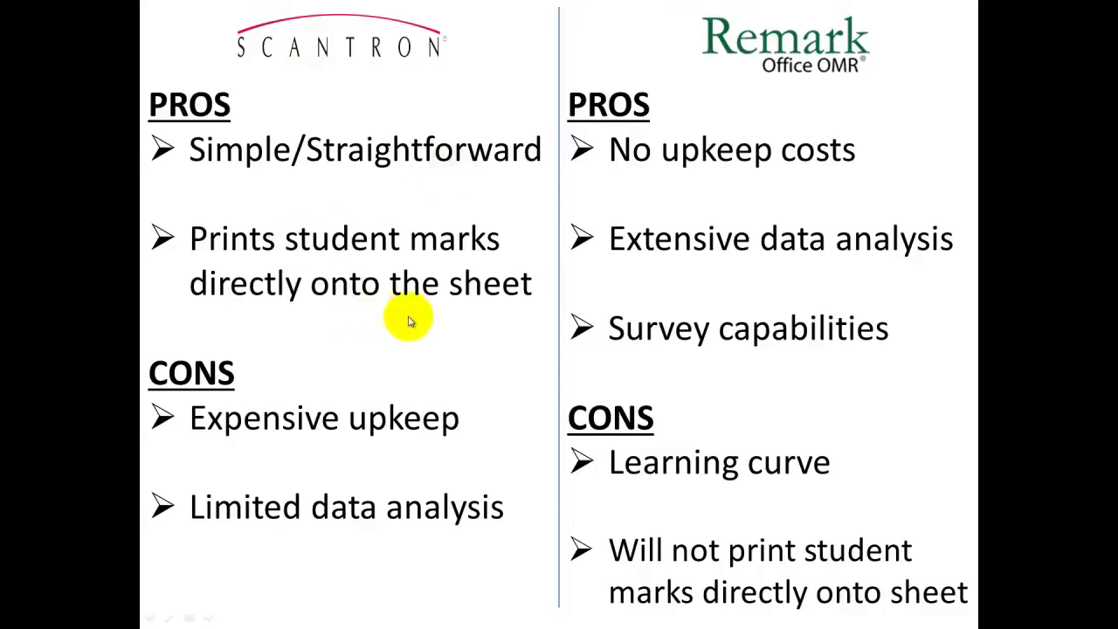
Switch from the presentation to Remark Quick Stats and examine the Student Grade Report down to its scanned answer sheet.
key(alt+Tab)
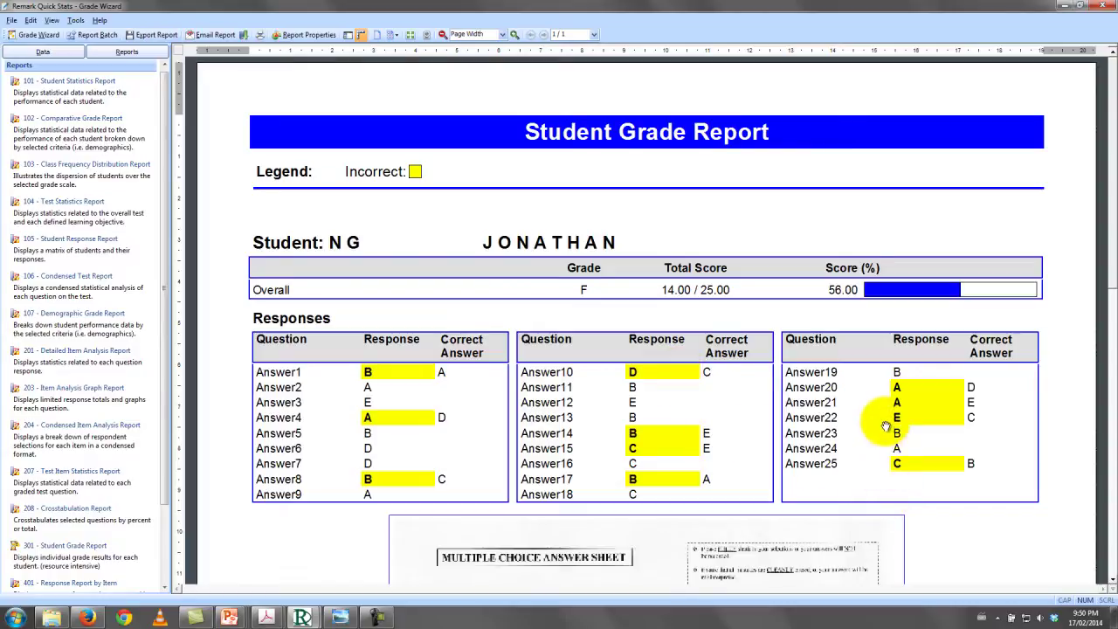
click(1112, 441)
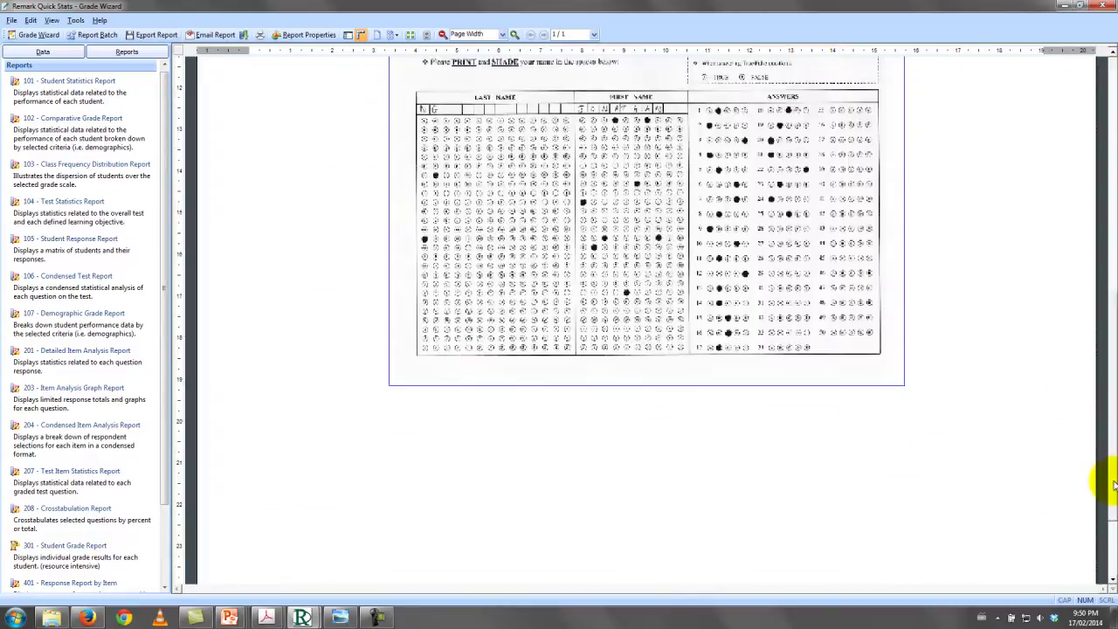
scroll(1108, 406, up, 3)
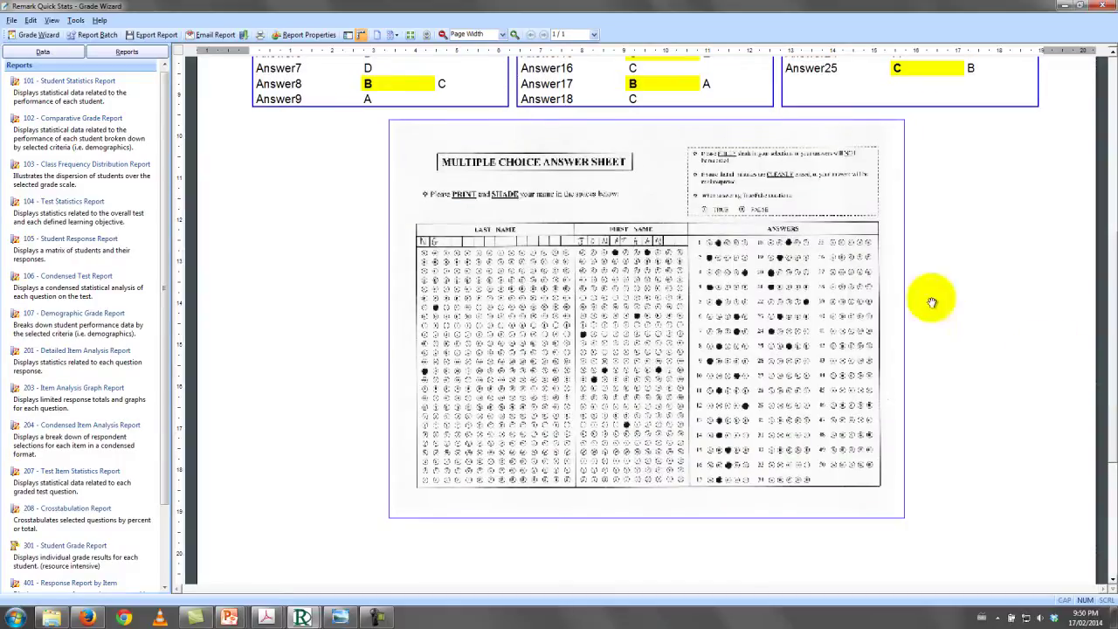